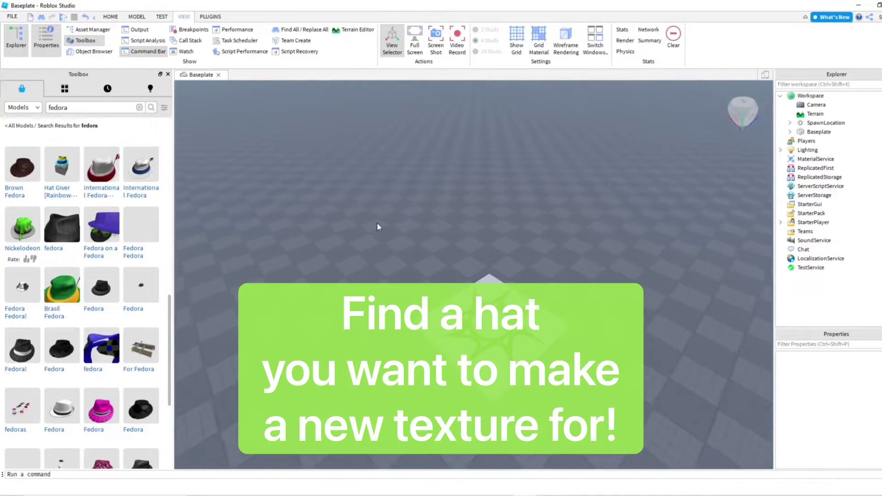
Insert the Nickelodeon Slime Fedora model from the fedora search results and raise it above the baseplate.
left_click(28, 228)
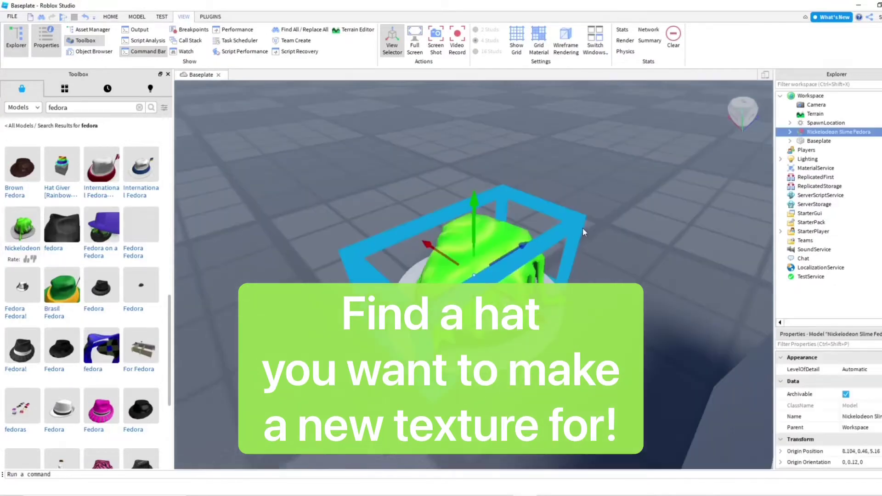
scroll(583, 228, "down", 3)
scroll(490, 175, "down", 3)
left_click_drag(474, 202, 521, 168)
right_click_drag(521, 168, 521, 168)
scroll(520, 168, "up", 4)
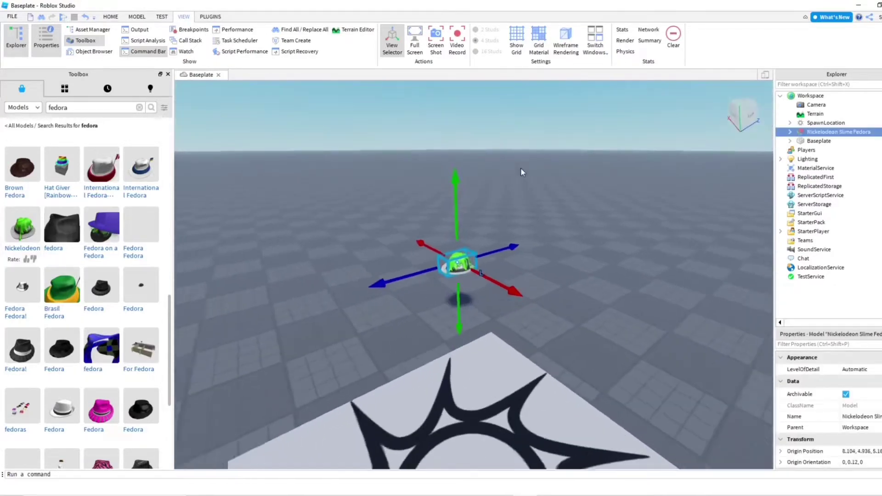
scroll(520, 168, "down", 3)
scroll(521, 168, "up", 3)
left_click(521, 168)
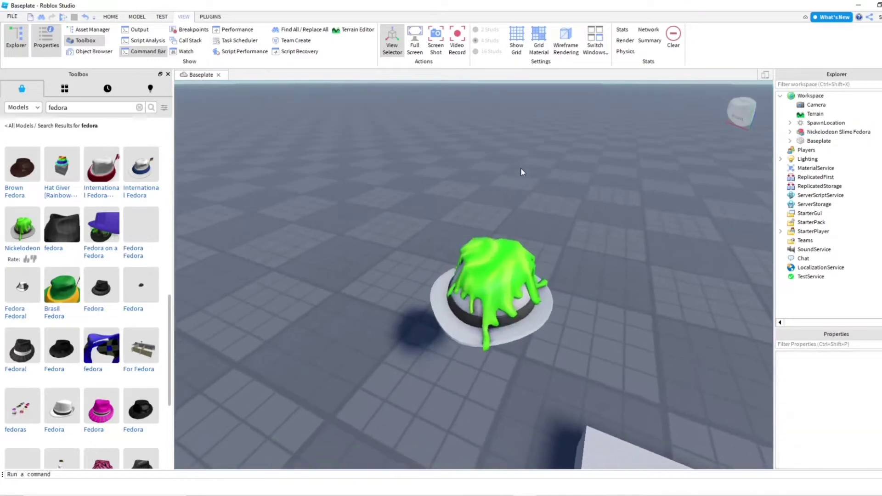
Move the Nickelodeon Slime Fedora accessory out of its parent model directly into Workspace, and delete the emptied model.
scroll(534, 214, "up", 3)
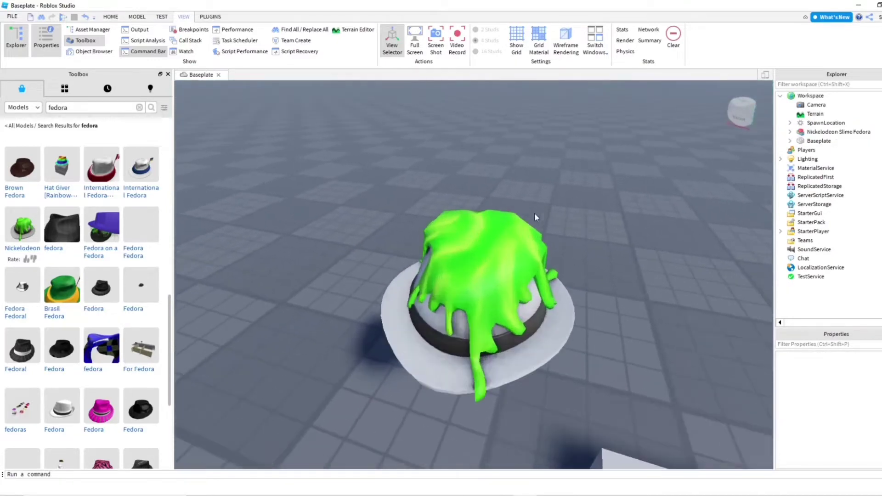
scroll(523, 272, "down", 5)
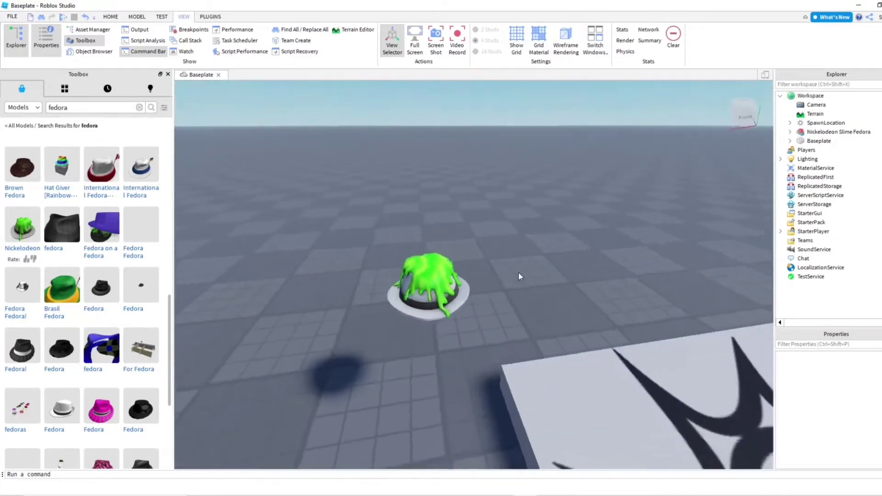
scroll(519, 274, "up", 3)
left_click(810, 133)
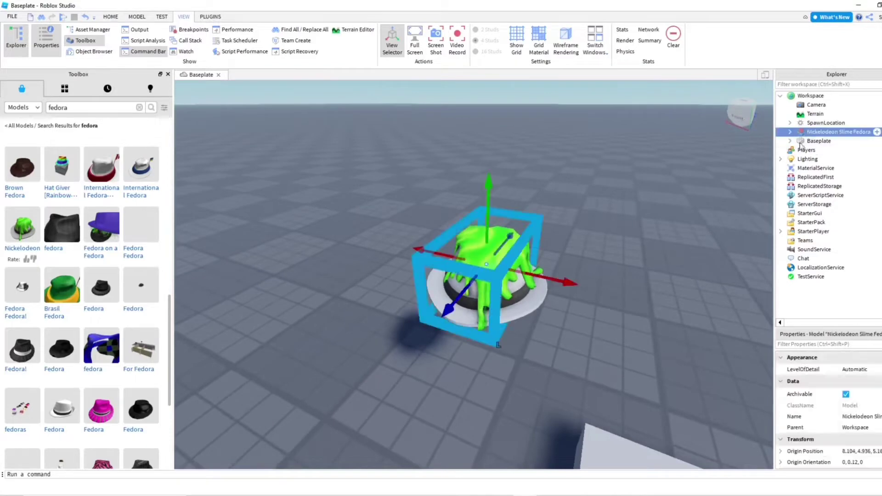
left_click(789, 131)
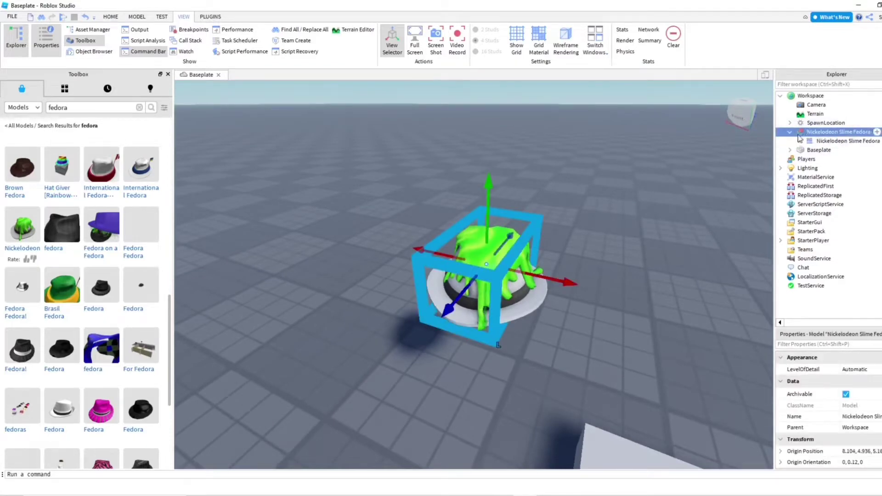
left_click_drag(816, 141, 813, 96)
left_click(821, 141)
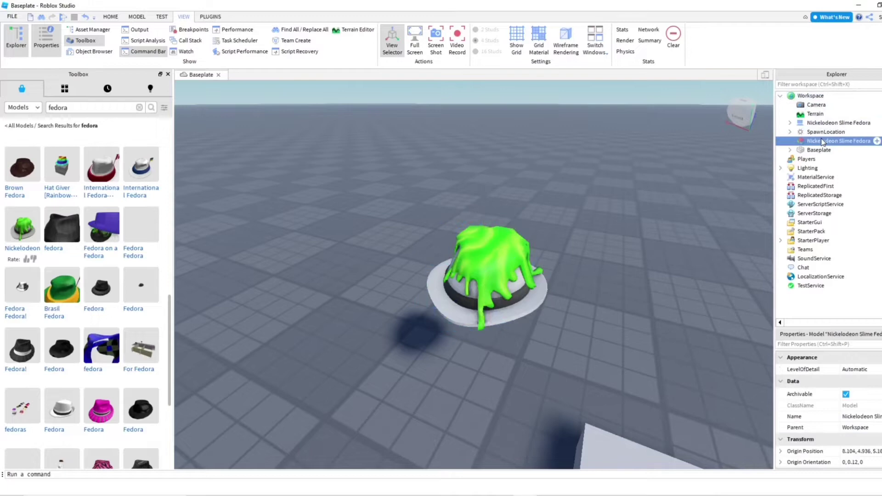
key("Delete")
Select the Mesh inside the slime fedora's Handle and copy its TextureId value.
left_click(789, 122)
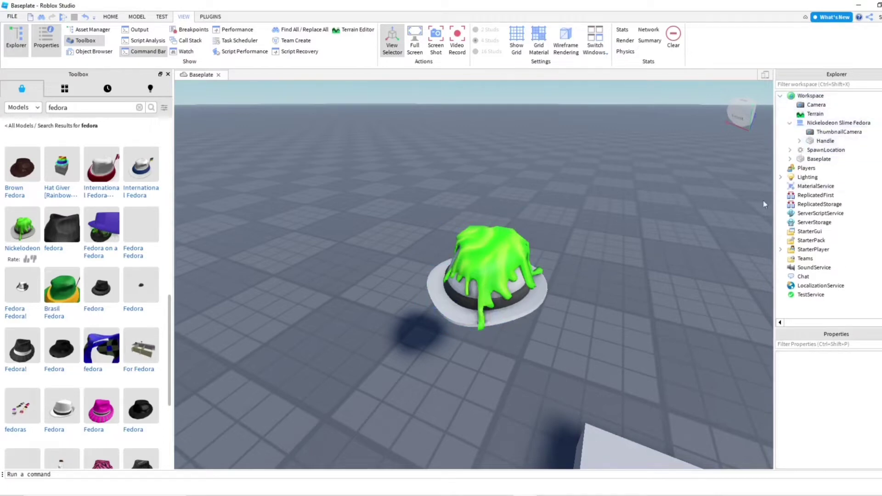
left_click(800, 140)
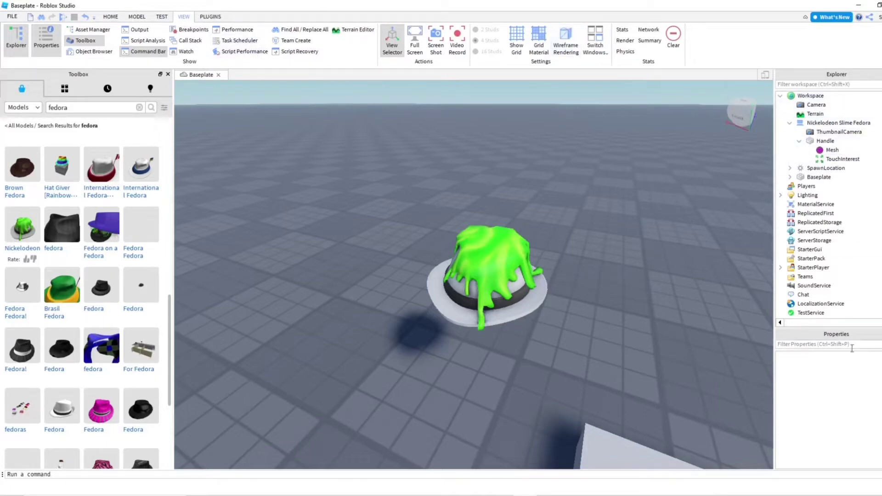
left_click(826, 151)
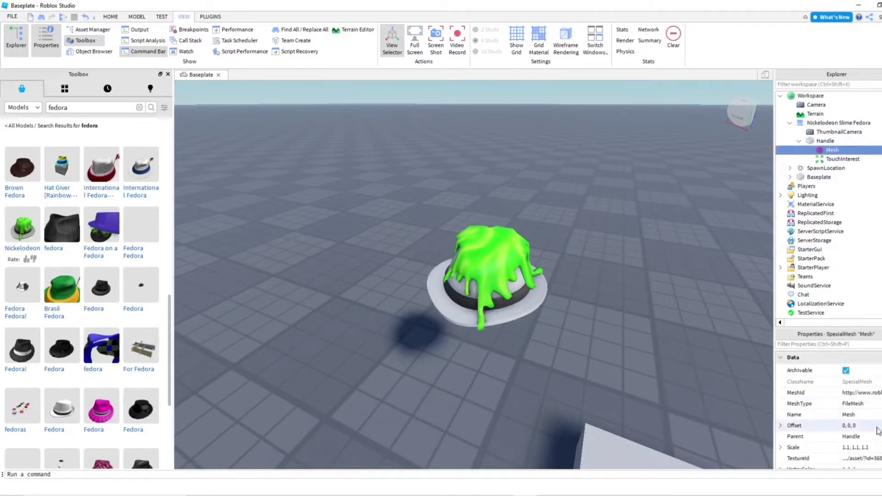
left_click(877, 425)
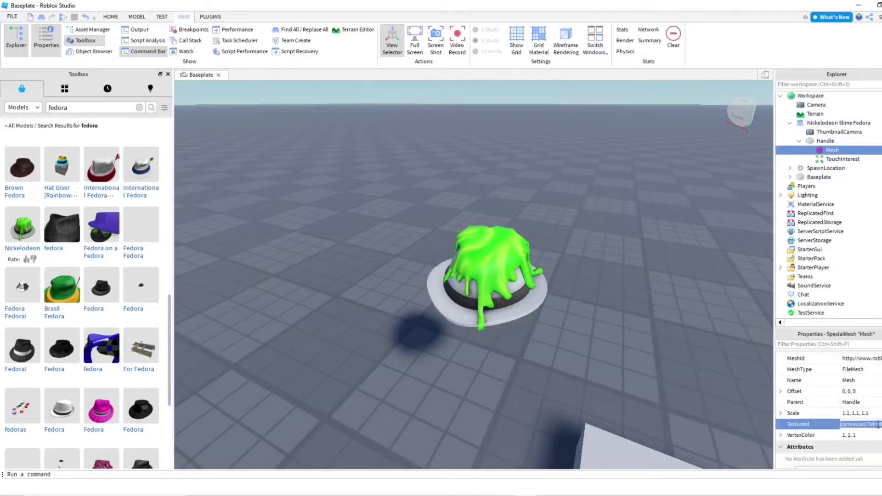
left_click(878, 424)
Switch to the browser and open the Roblox catalog page for texture ID 368237018 in place of the DIY Clockwork item's ID.
key("alt+Tab")
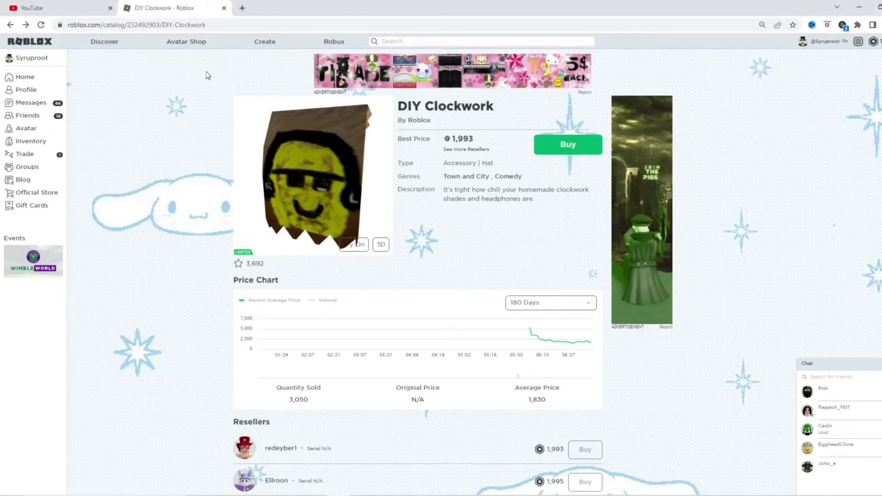
left_click(177, 27)
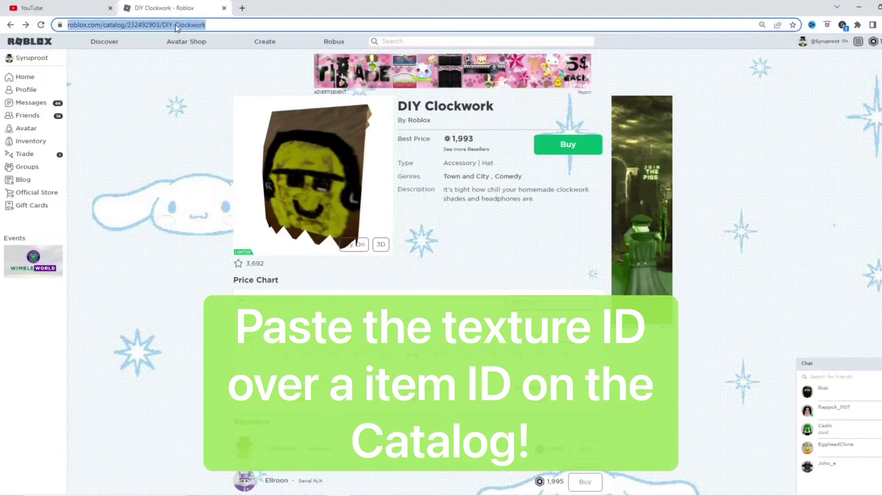
left_click(160, 26)
left_click_drag(197, 24, 165, 24)
type("368237018")
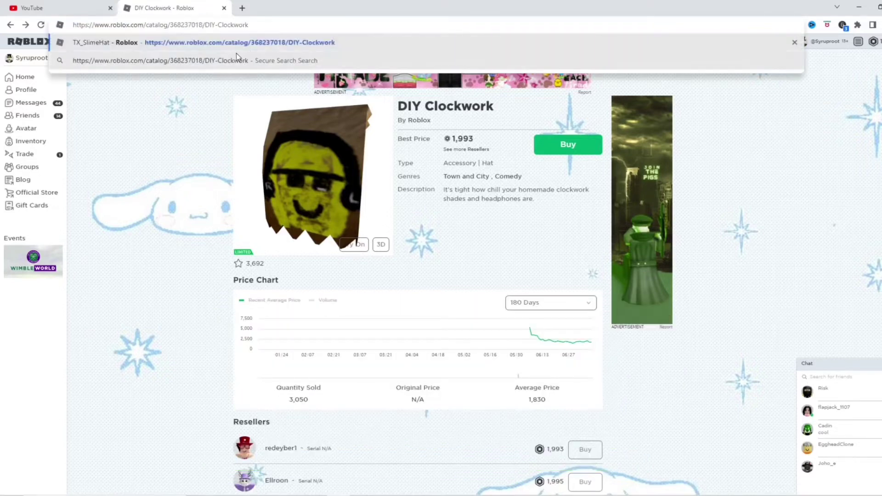
key("Return")
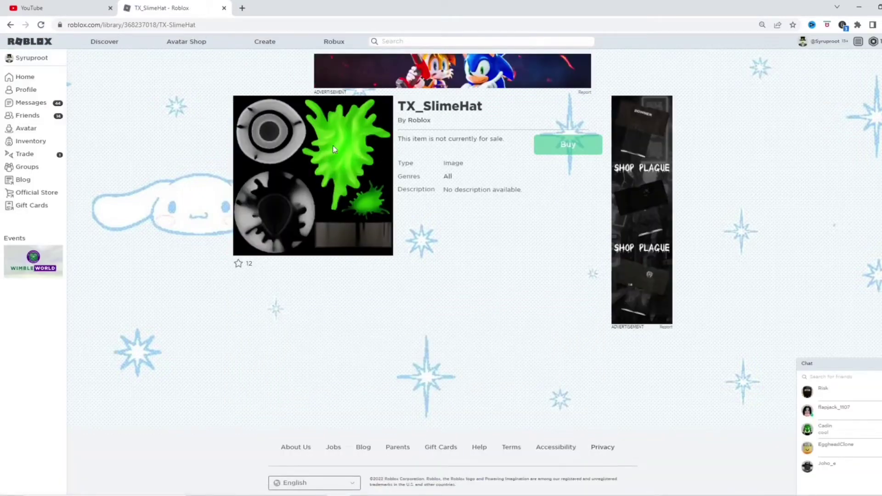
Copy the TX_SlimeHat texture image, paste it onto the blank canvas in paint.net, and crop the canvas to the pasted image.
right_click(333, 149)
left_click(364, 177)
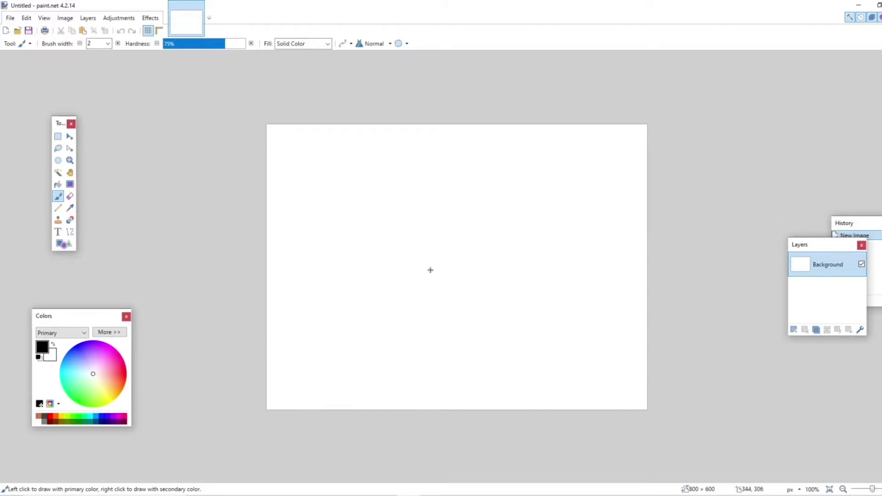
key("m")
key("ctrl+a")
key("ctrl+v")
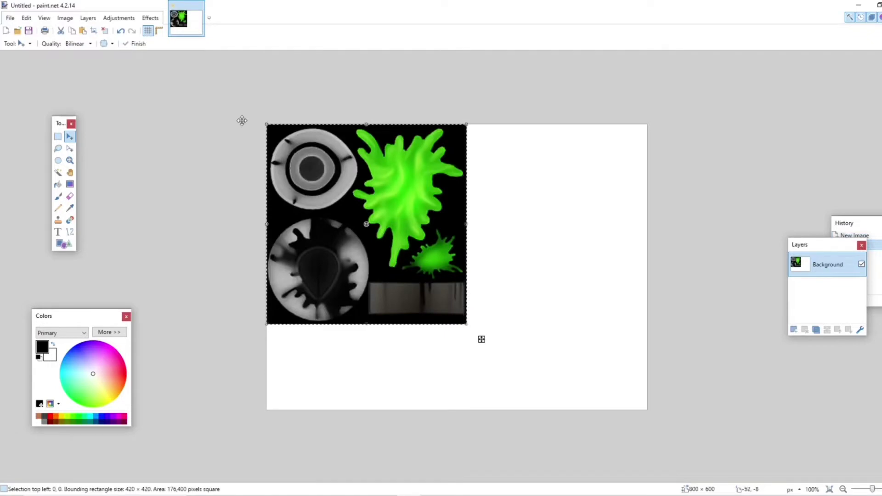
key("ctrl+shift+x")
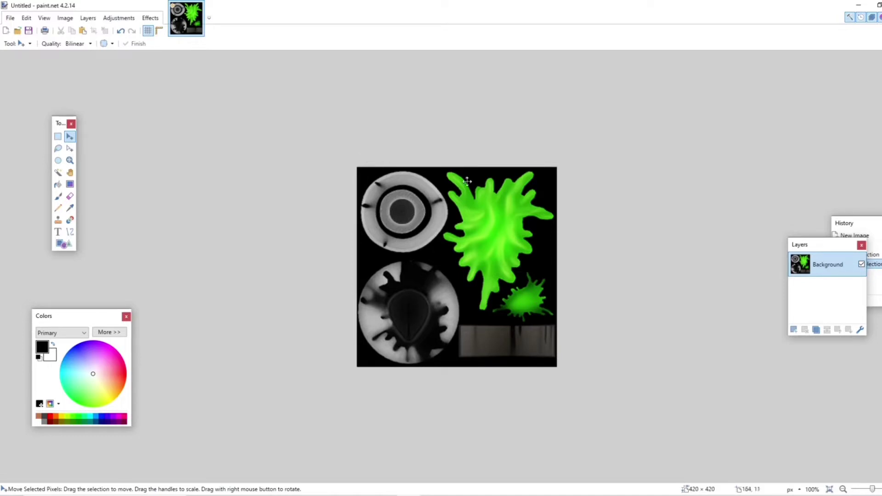
Recolour the whole texture with Hue / Saturation, setting Hue to -114 and Lightness to -11.
left_click(127, 20)
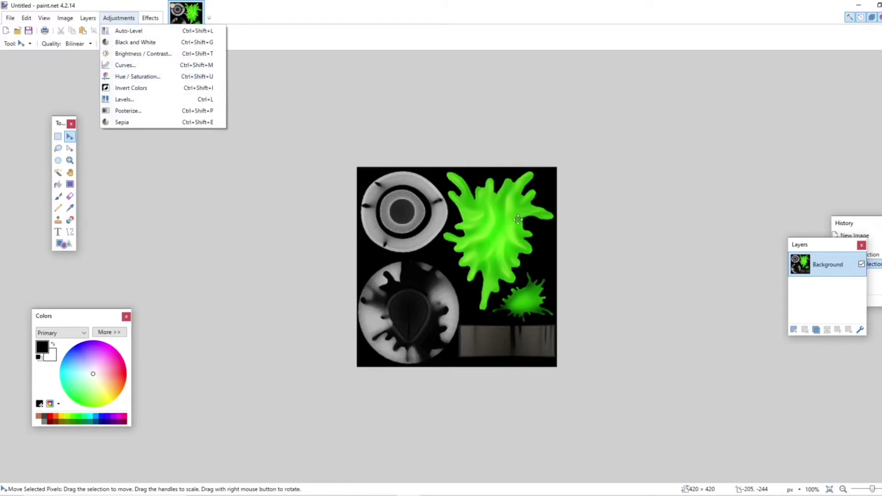
left_click(143, 79)
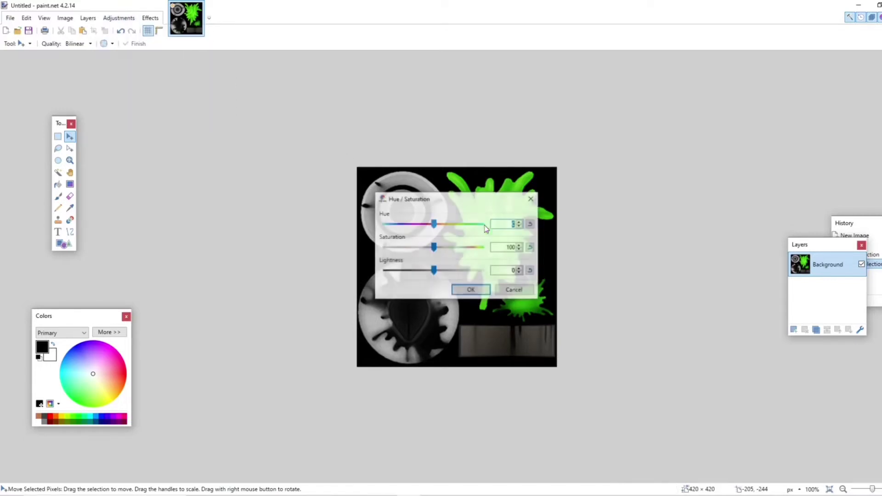
left_click_drag(454, 199, 248, 161)
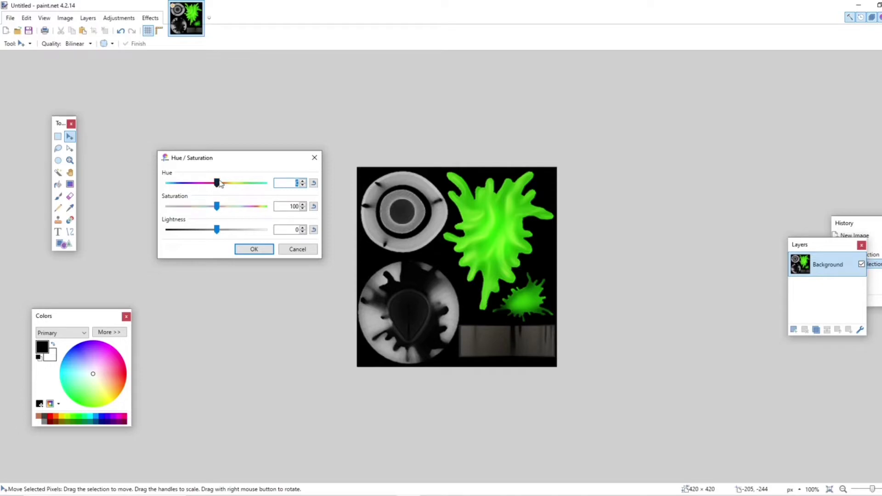
left_click_drag(219, 185, 188, 192)
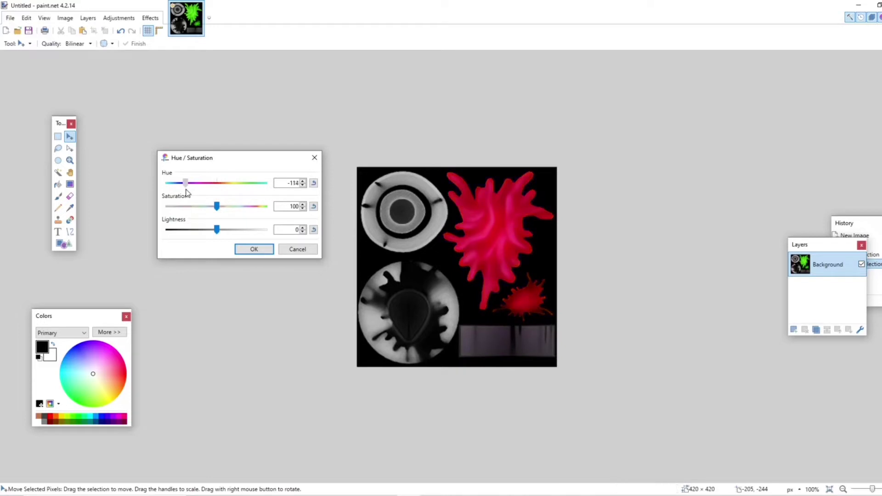
mouse_move(216, 230)
left_mouse_down()
mouse_move(223, 231)
mouse_move(211, 231)
left_mouse_up()
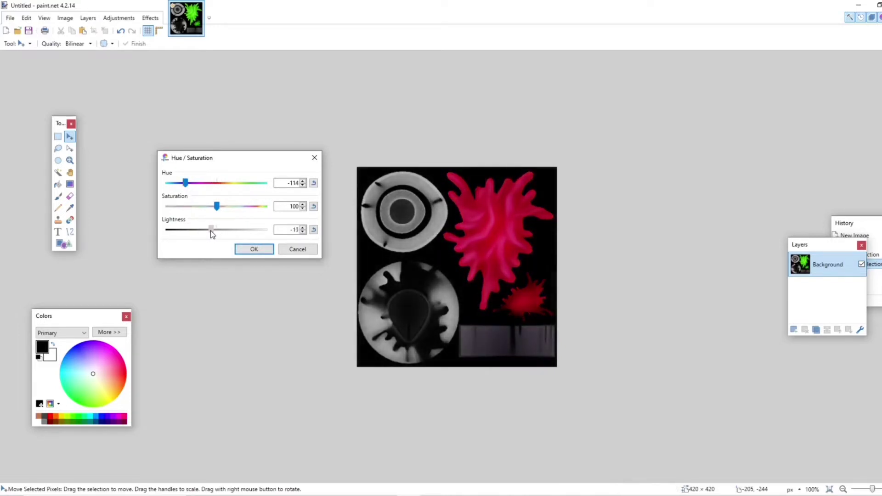
left_click(252, 249)
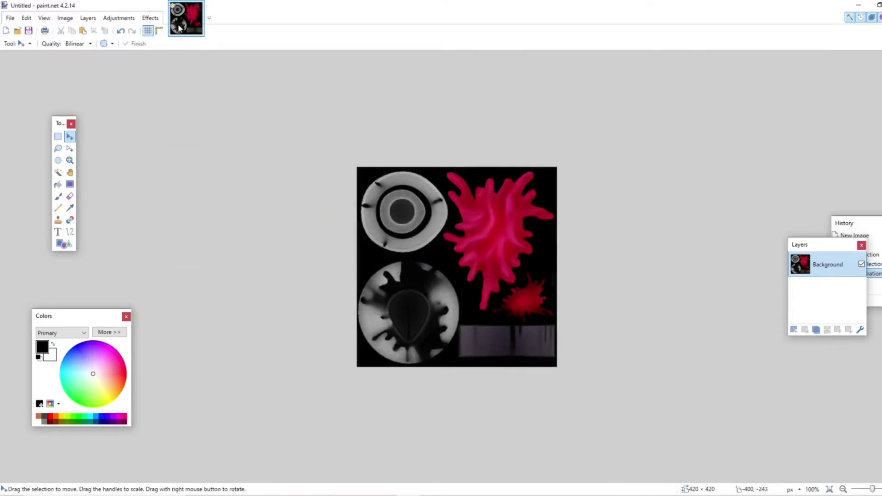
left_click(151, 17)
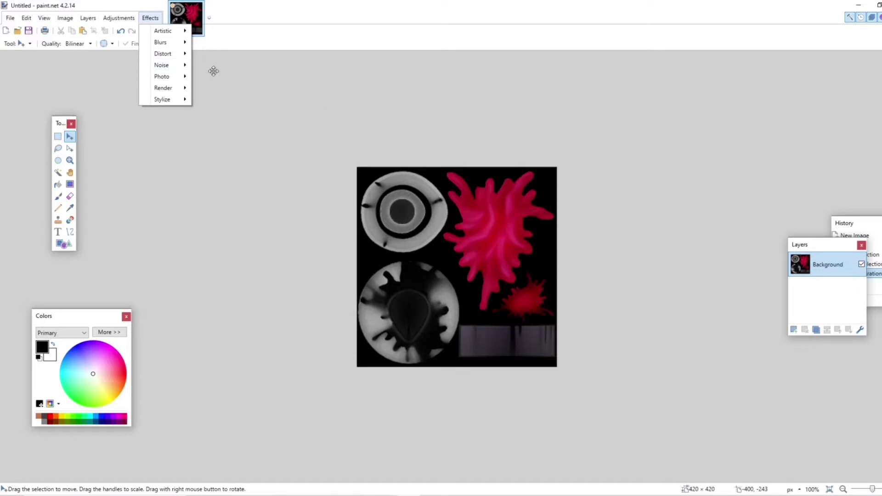
mouse_move(168, 47)
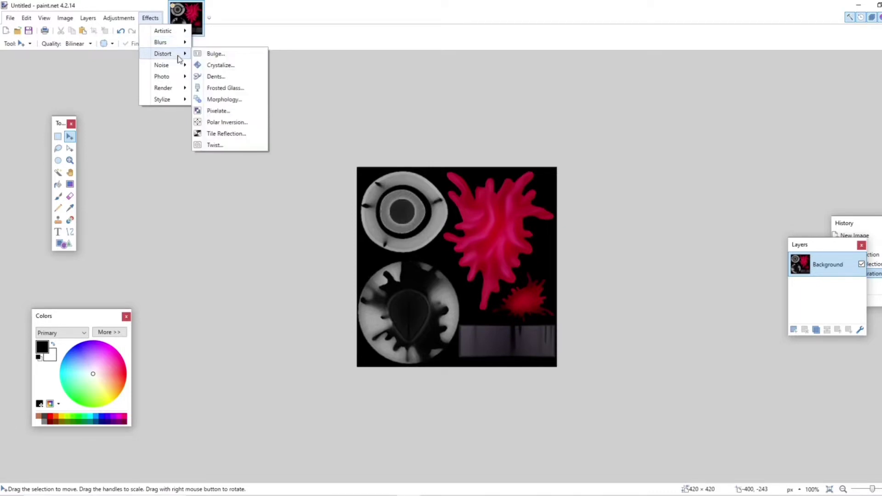
mouse_move(176, 82)
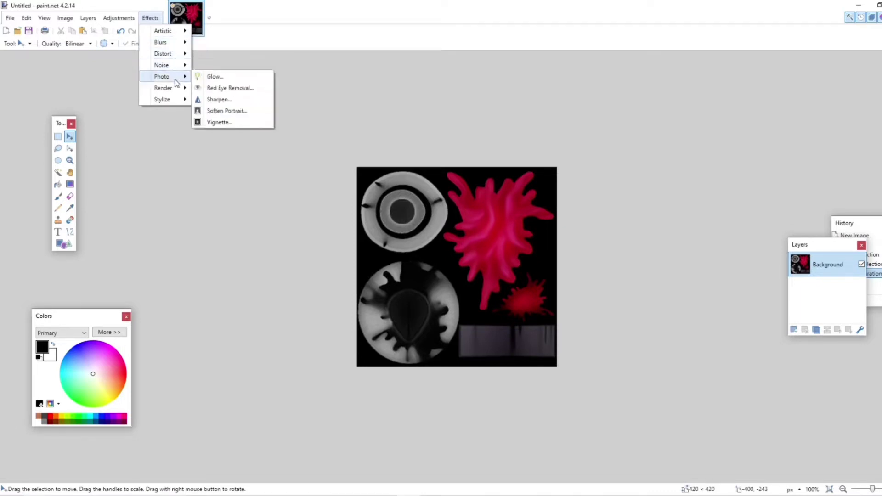
left_click(219, 99)
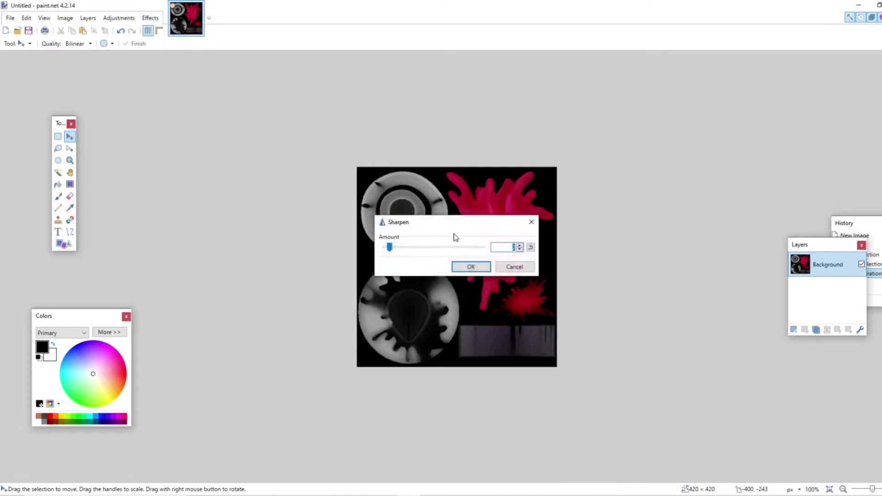
left_click(470, 267)
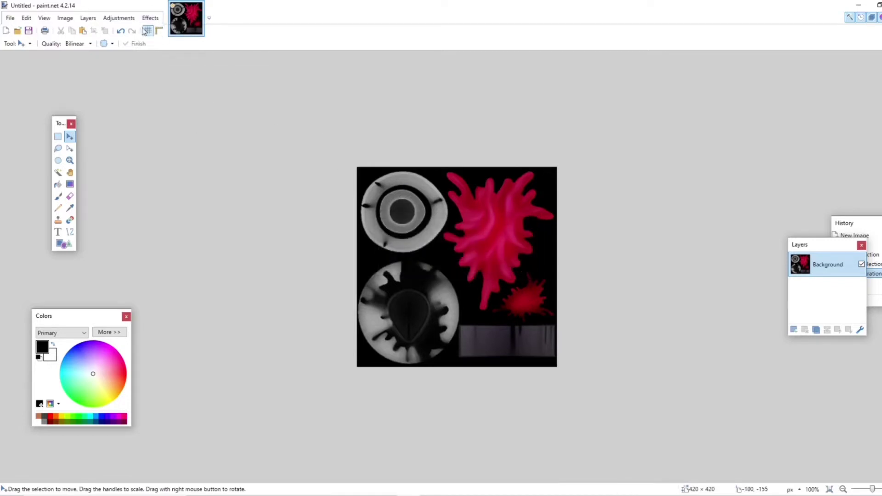
Apply the Frosted Glass effect to the texture with minimum scatter radius 0.00 and smoothness 2.
left_click(150, 18)
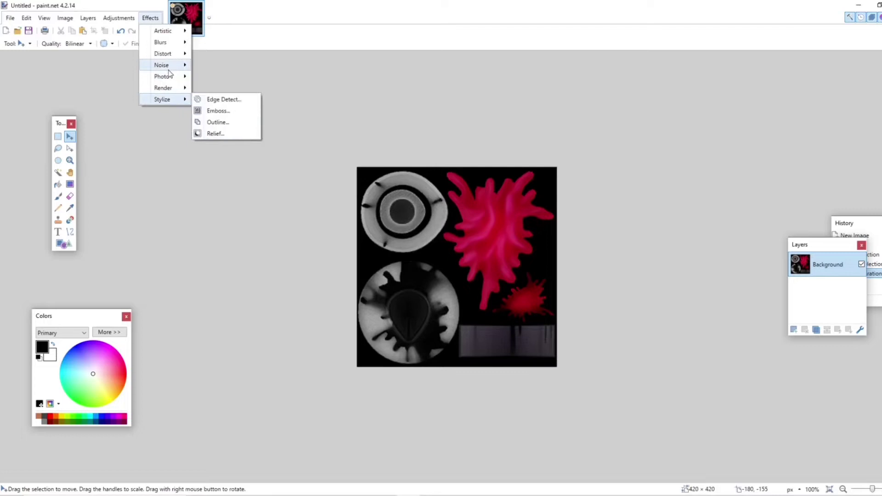
mouse_move(169, 70)
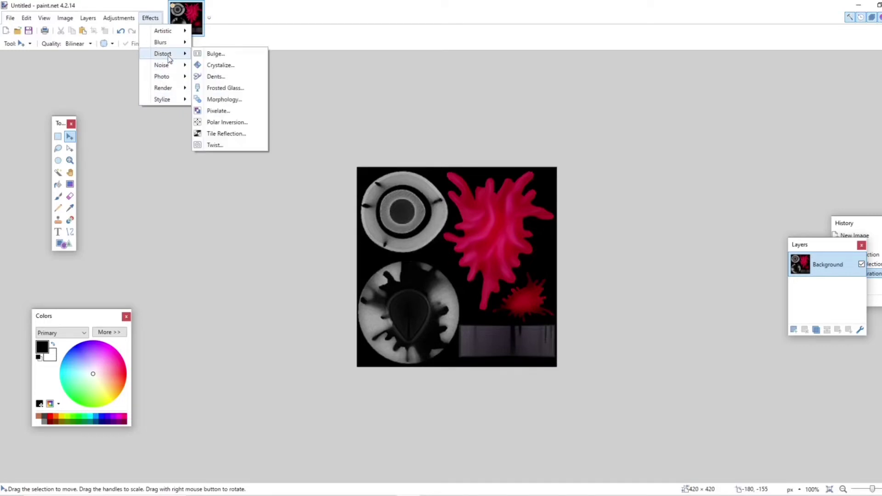
left_click(239, 88)
left_click_drag(449, 201, 244, 165)
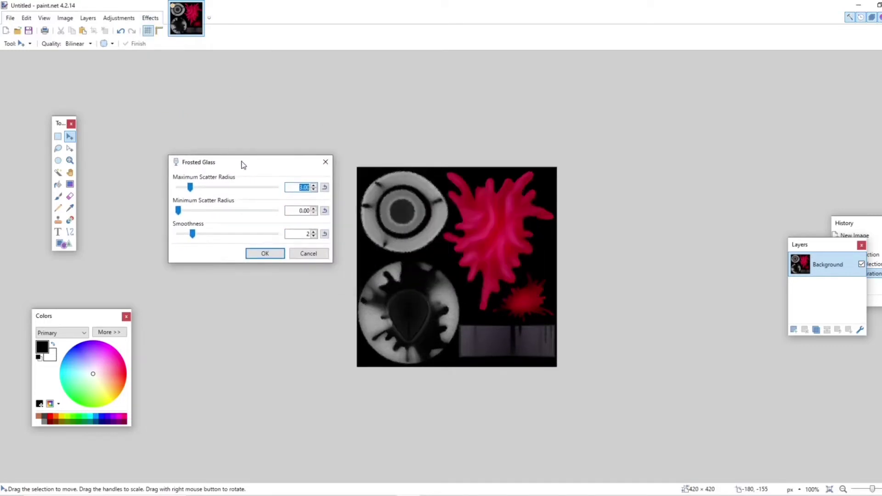
left_click(273, 254)
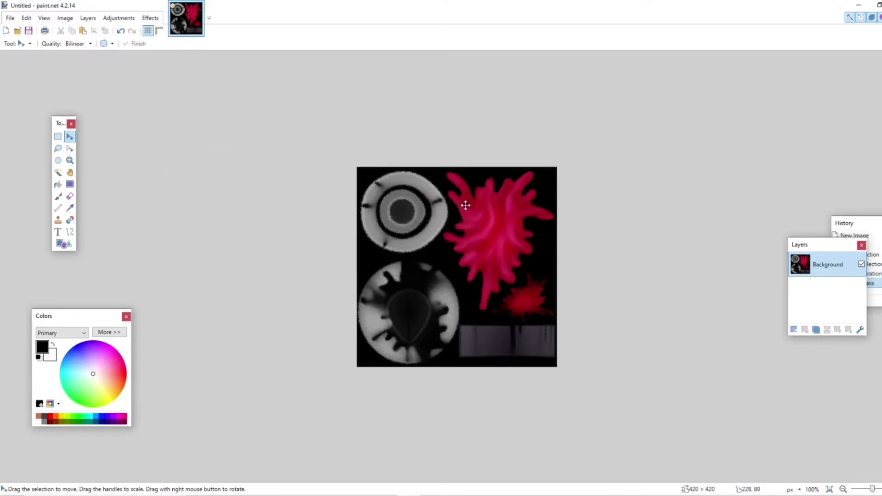
Save the edited hat texture to the Downloads folder as bloodfedora.png.
left_click(13, 18)
left_click(15, 19)
left_click(13, 18)
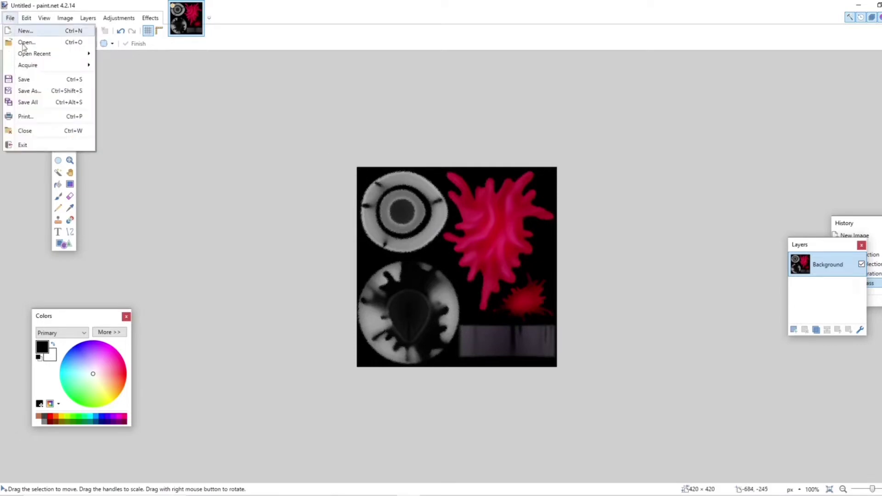
left_click(38, 95)
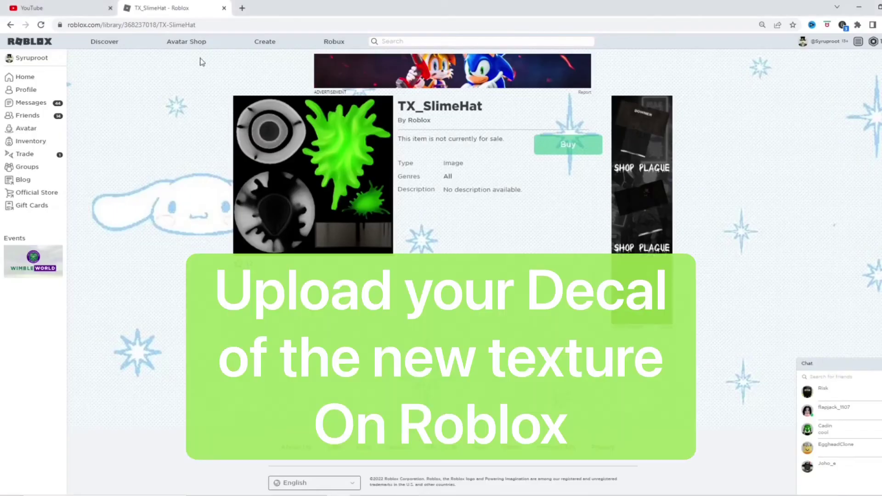
Switch to the Roblox site in the browser and upload bloodfedora.png as a new decal named bloodfedora.
left_click(264, 45)
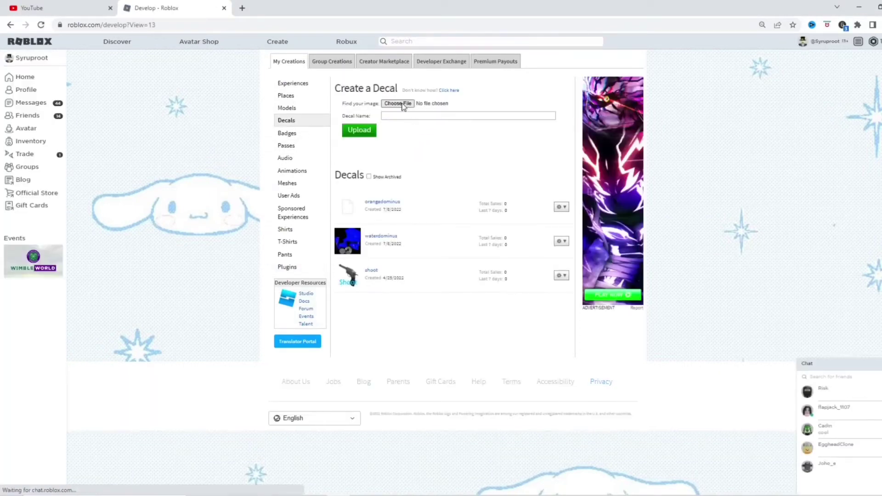
left_click(397, 103)
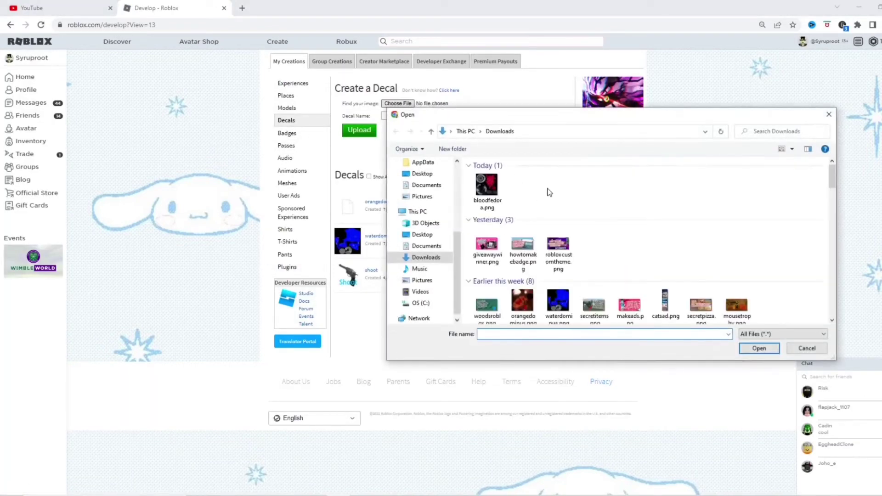
left_click(487, 185)
left_click(759, 348)
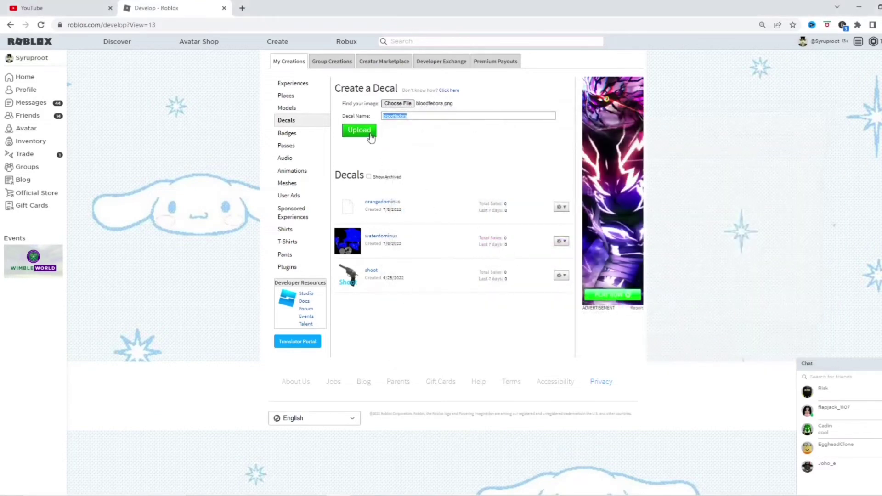
left_click(360, 131)
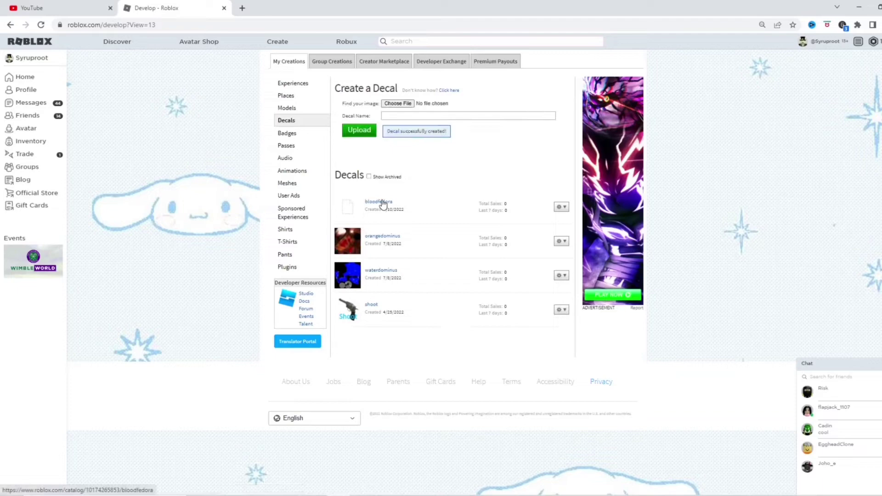
Open the bloodfedora decal's page and copy its asset ID from the page address.
left_click(381, 203)
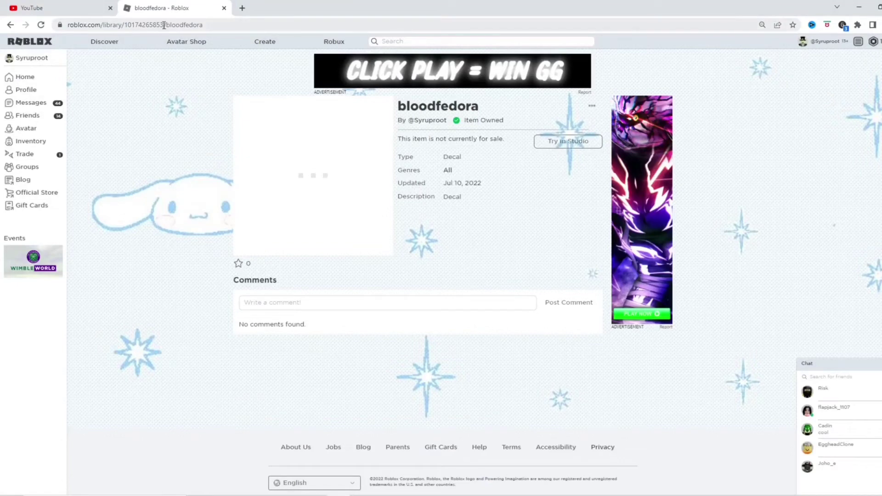
left_click(164, 25)
double_click(164, 24)
key("ctrl+c")
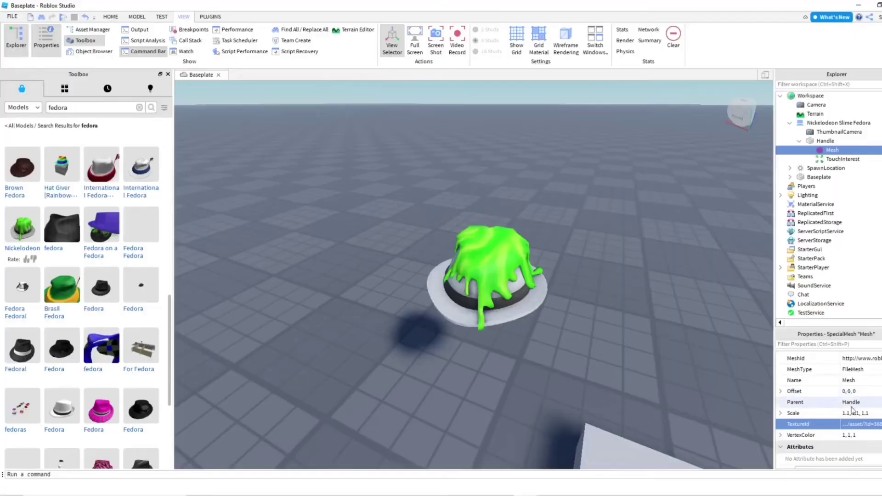
In Roblox Studio, replace the TextureId of the fedora's Mesh with the copied decal ID and check the recoloured hat.
left_click(850, 423)
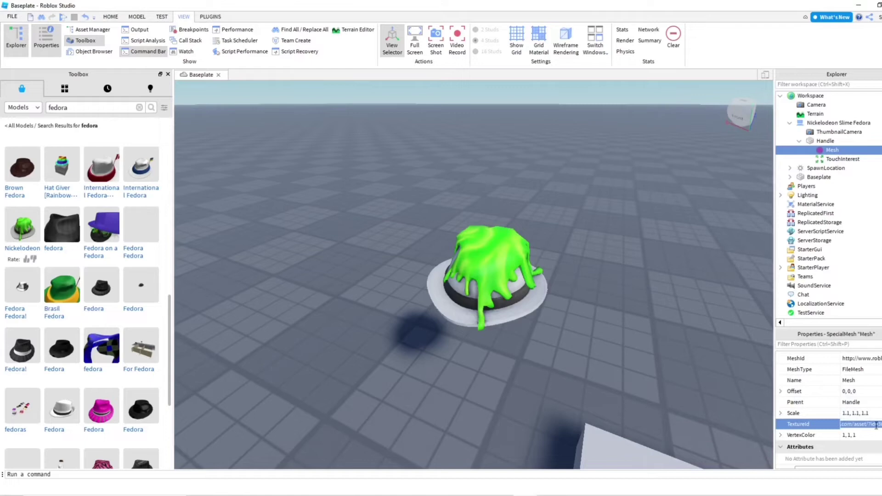
key("ctrl+v")
key("Return")
left_click(648, 352)
right_click_drag(648, 353, 647, 353)
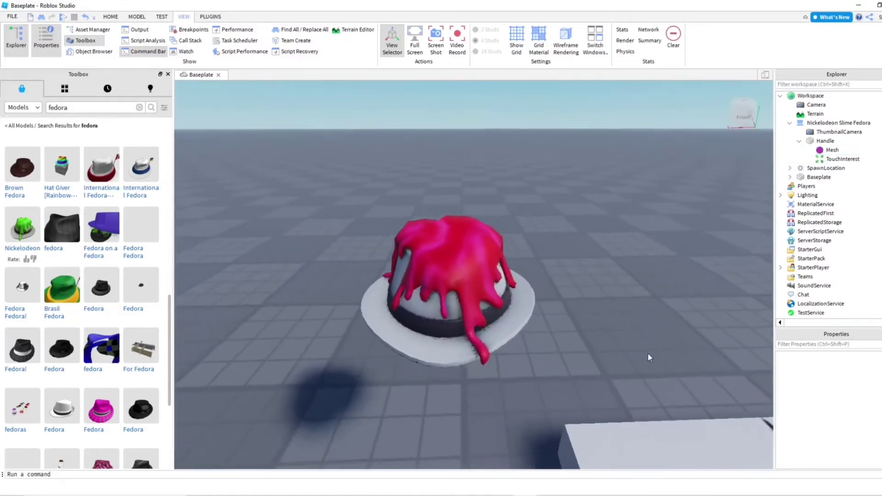
scroll(648, 353, "up", 5)
right_click_drag(648, 354, 648, 353)
scroll(647, 353, "down", 5)
scroll(647, 353, "up", 3)
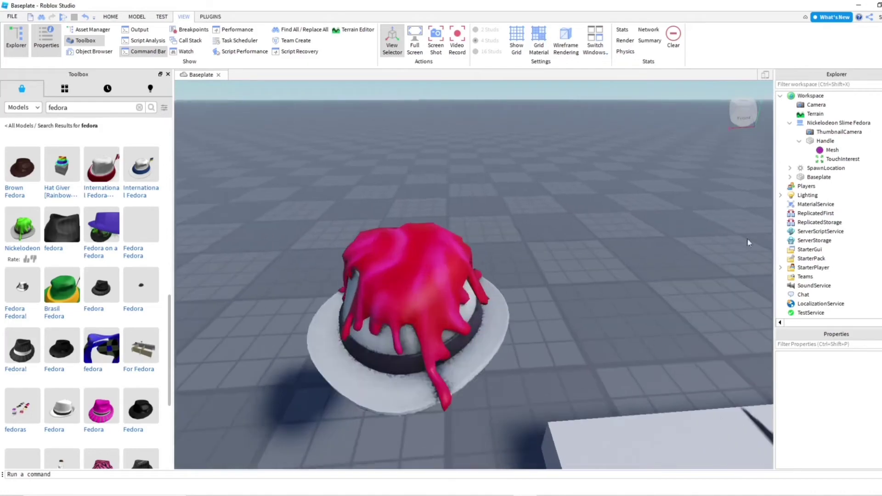
Rename the Nickelodeon Slime Fedora hat in the Workspace as Blood Fedora.
left_click(852, 123)
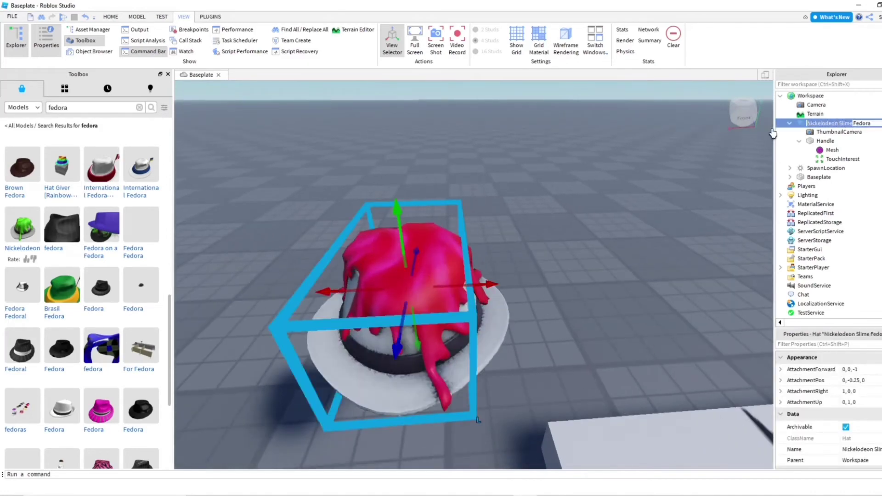
right_click_drag(596, 251, 594, 261)
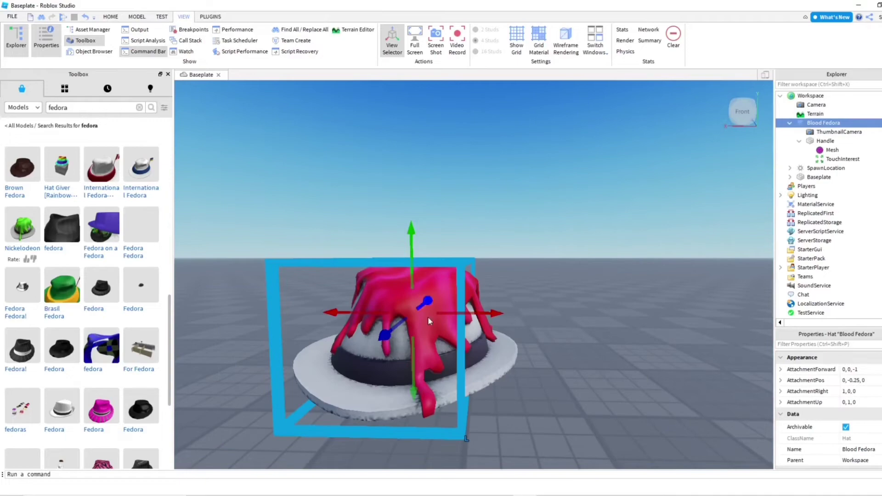
right_click_drag(435, 349, 435, 349)
scroll(436, 349, "down", 4)
scroll(436, 349, "up", 4)
scroll(436, 349, "up", 3)
scroll(435, 349, "down", 5)
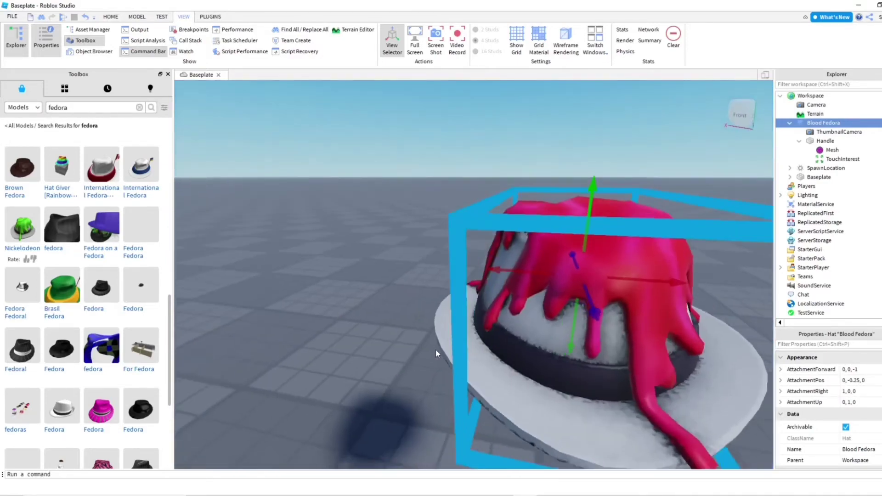
key("d")
key("f")
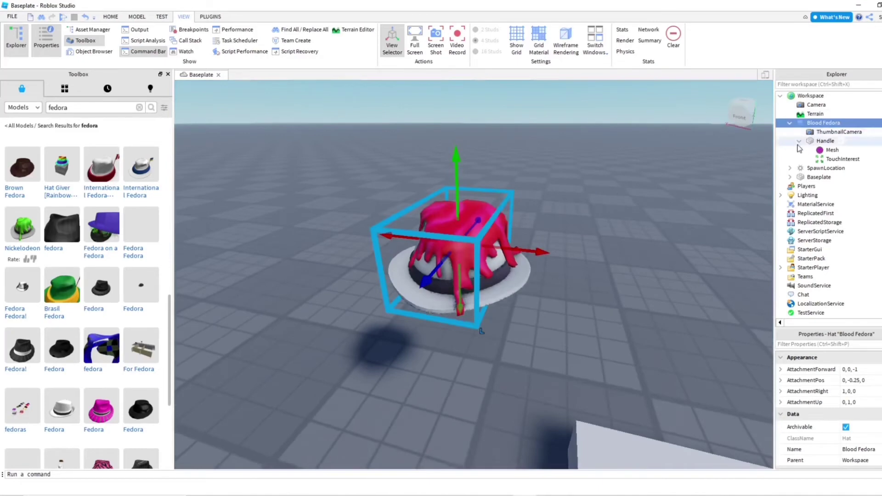
Collapse the Blood Fedora's contents in the Workspace tree and lower the hat to the ground beside the spawn location.
left_click(799, 141)
left_click(790, 124)
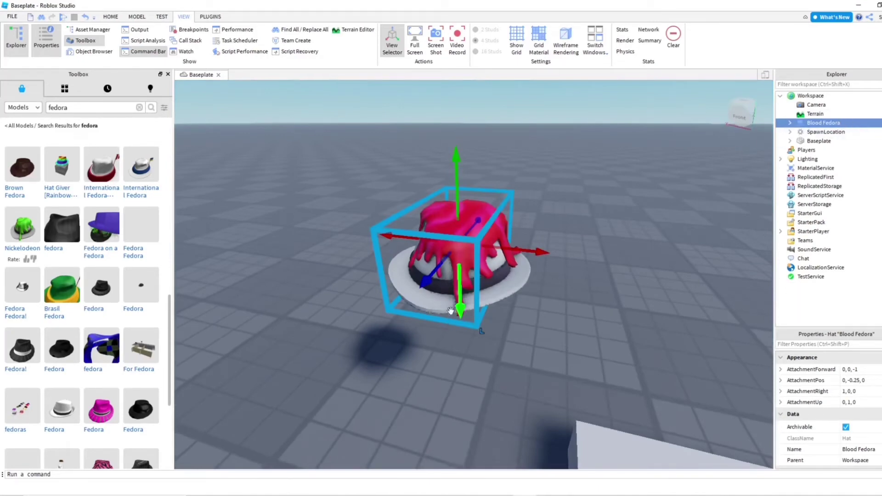
scroll(458, 302, "down", 3)
left_click_drag(467, 351, 469, 387)
left_click(535, 238)
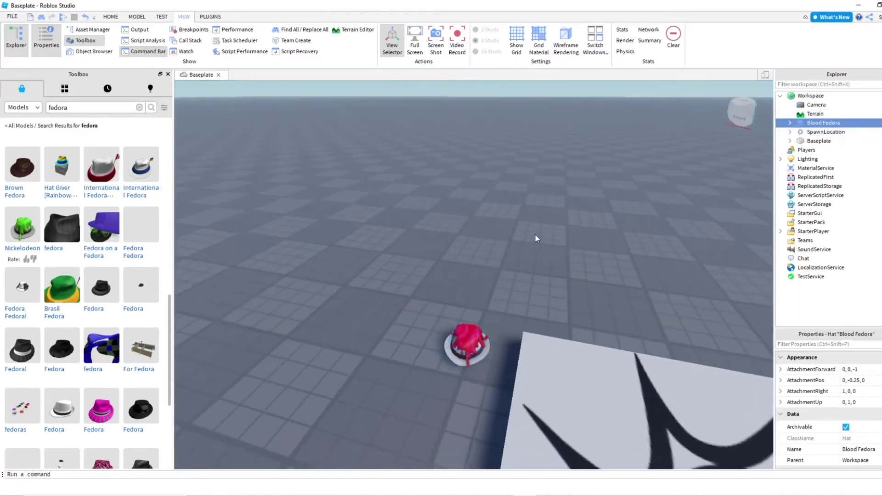
Start a playtest of the baseplate with the avatar spawning near the Blood Fedora.
key("s")
key("d")
left_click(110, 16)
right_click_drag(368, 139, 368, 139)
key("s")
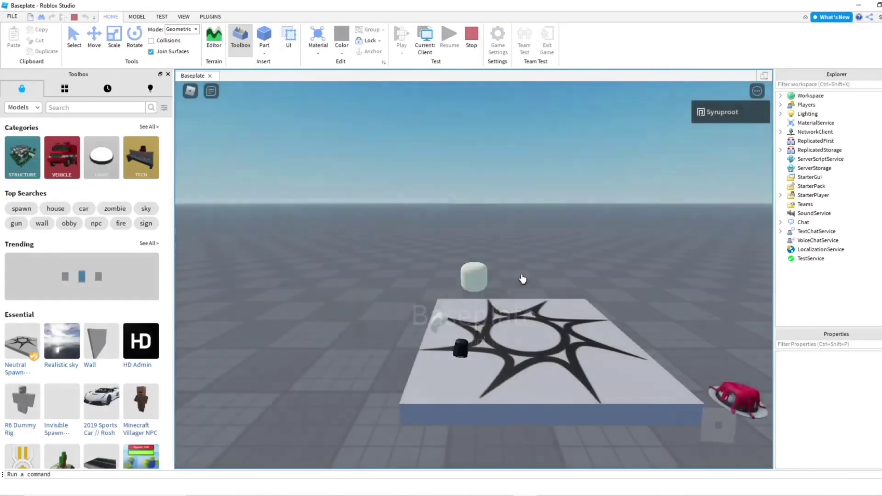
Walk the avatar over the Blood Fedora to test whether it can be worn, and end the playtest.
key("w")
right_click_drag(522, 275, 522, 274)
key("a")
key("d")
key("a")
key("d")
key("s")
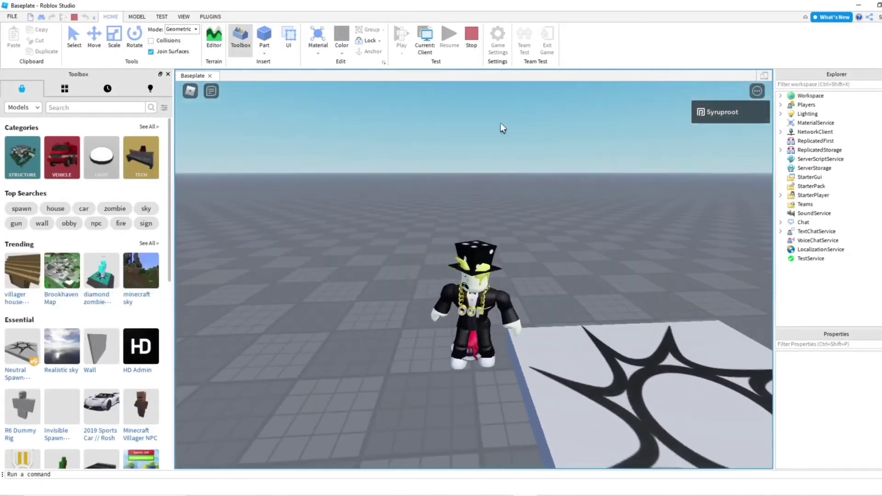
key("d")
key("s")
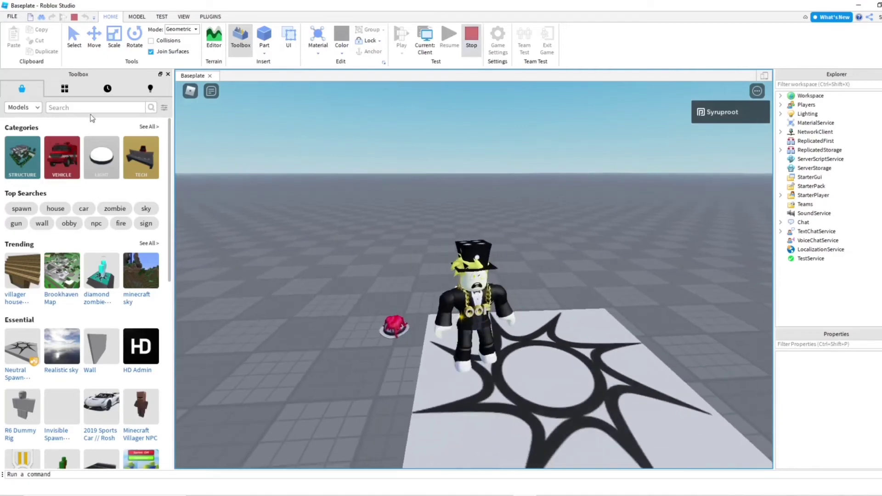
key("shift+F5")
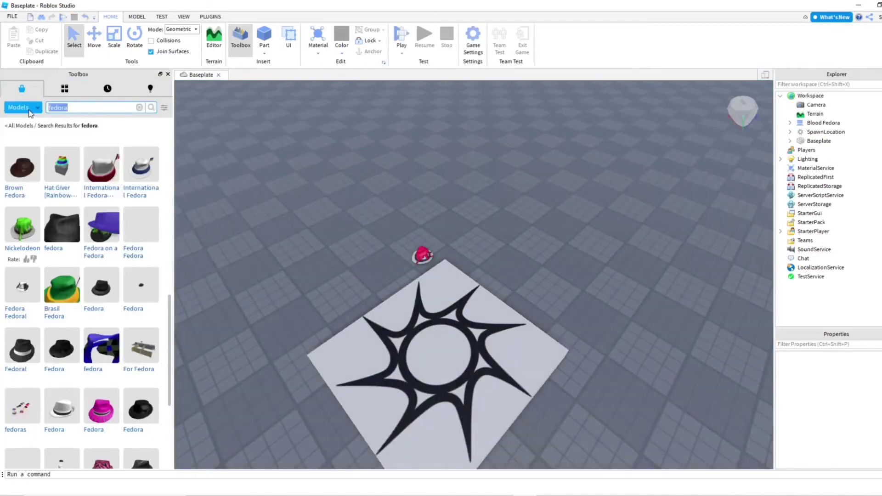
Search the Toolbox models for "hat giver script".
type("hat giver s")
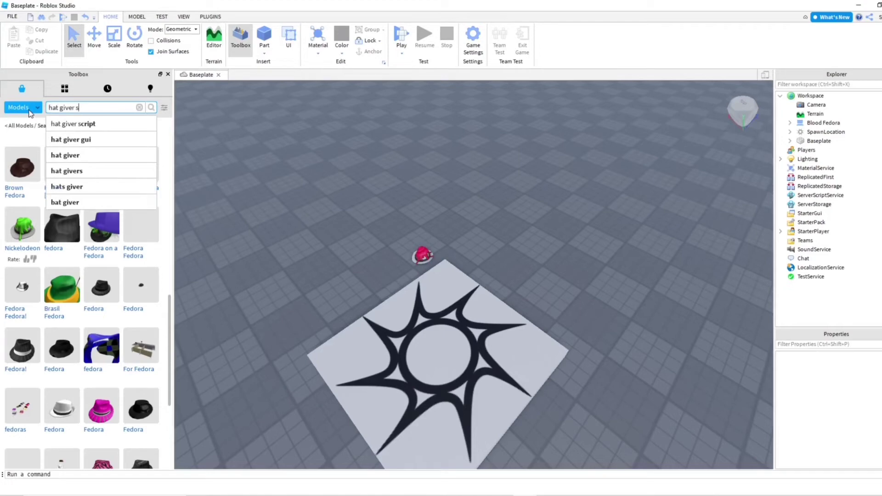
type("cript")
key("Return")
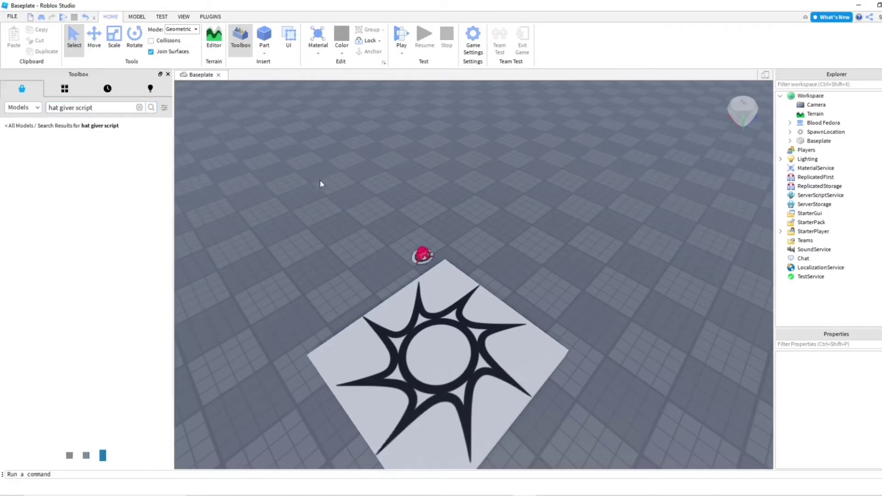
Insert a Hat Giver script from the search results and place it inside the Blood Fedora's Handle.
scroll(320, 180, "up", 6)
right_click_drag(320, 180, 367, 190)
scroll(320, 180, "down", 5)
scroll(381, 186, "up", 3)
scroll(368, 190, "down", 2)
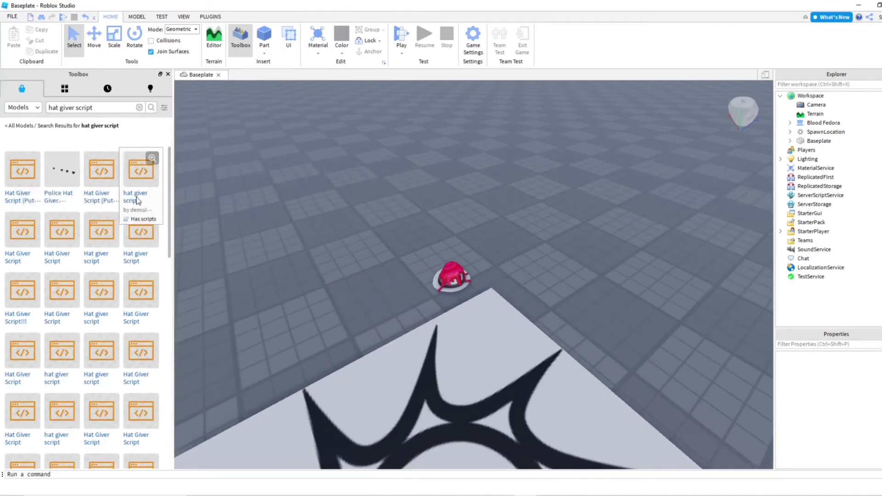
left_click(28, 234)
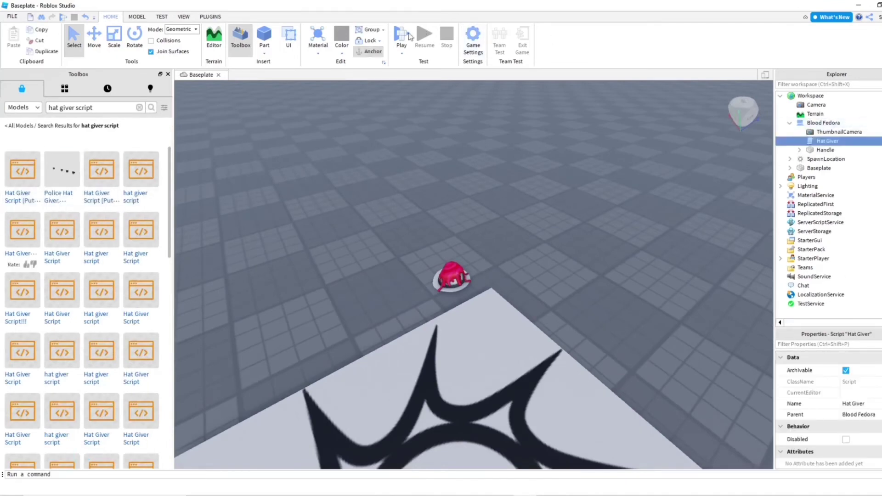
left_click_drag(827, 152, 826, 151)
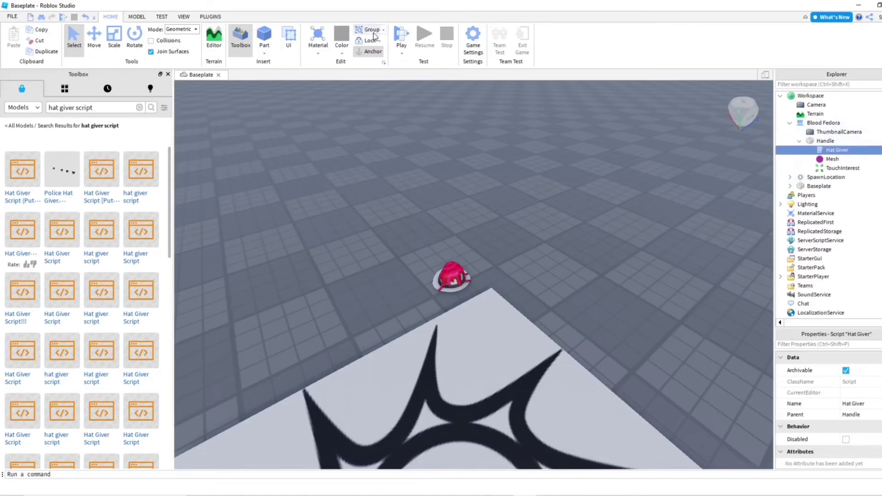
Playtest the place again and walk the avatar into the Blood Fedora to put it on.
left_click(400, 33)
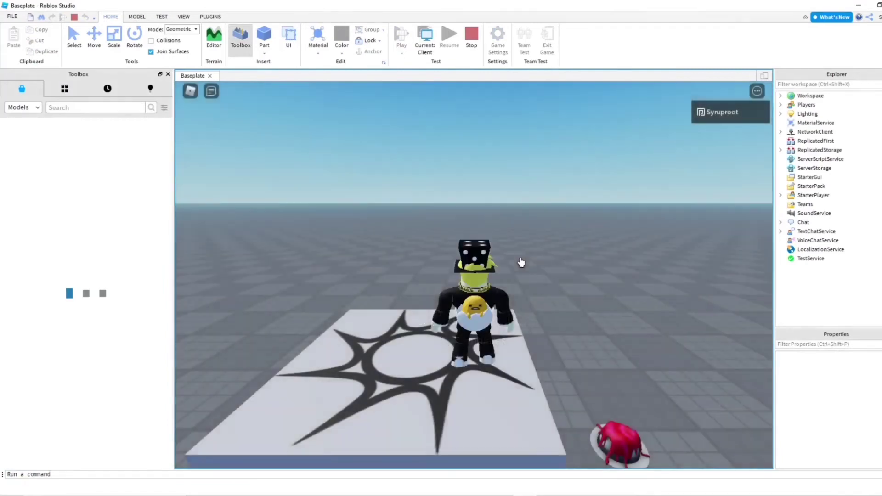
key("d")
right_click_drag(575, 270, 569, 269)
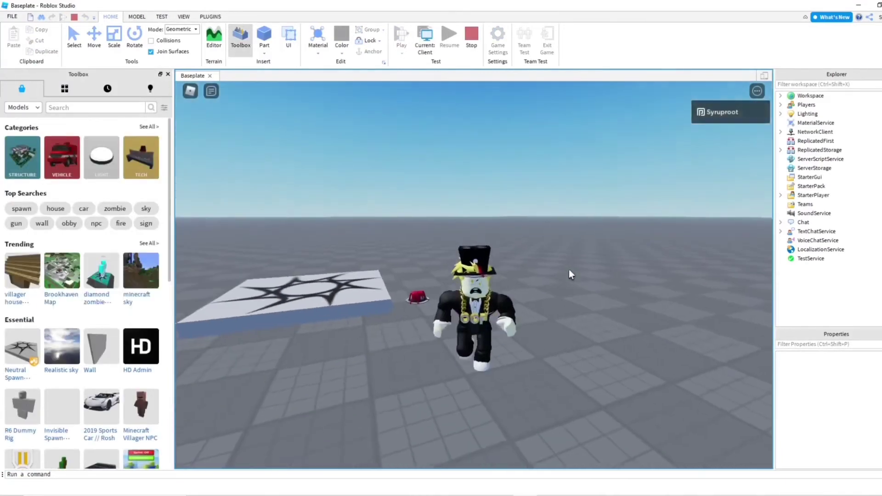
scroll(570, 271, "up", 2)
scroll(571, 271, "down", 1)
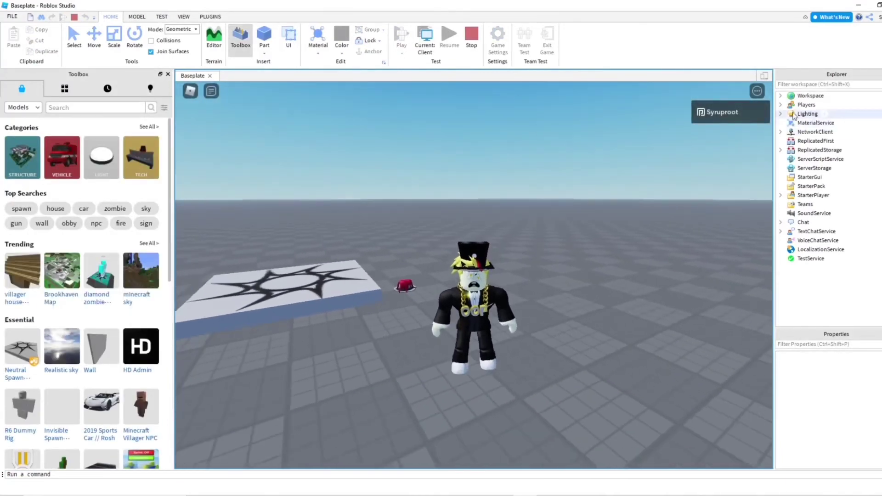
Delete the Ff, OOF and Ultra-Fabulous Hair accessories from the avatar's character in the running Workspace.
left_click(780, 95)
left_click(790, 141)
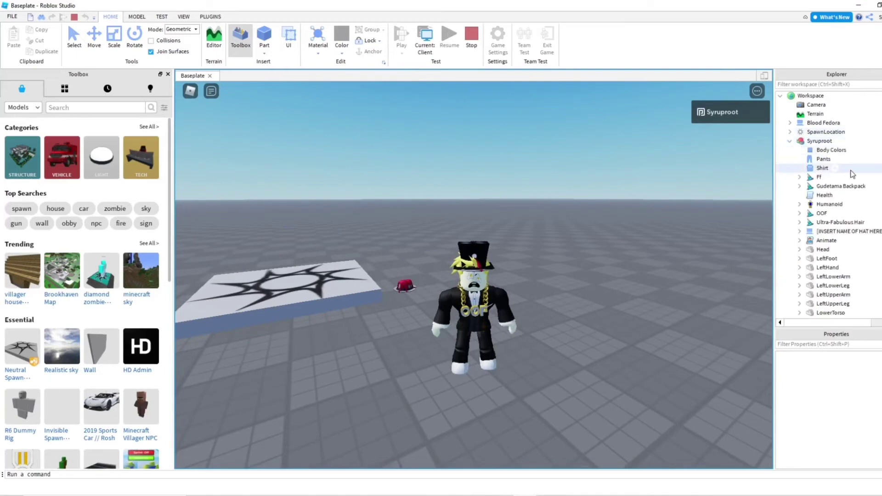
left_click(876, 180)
left_click(867, 188, "ctrl")
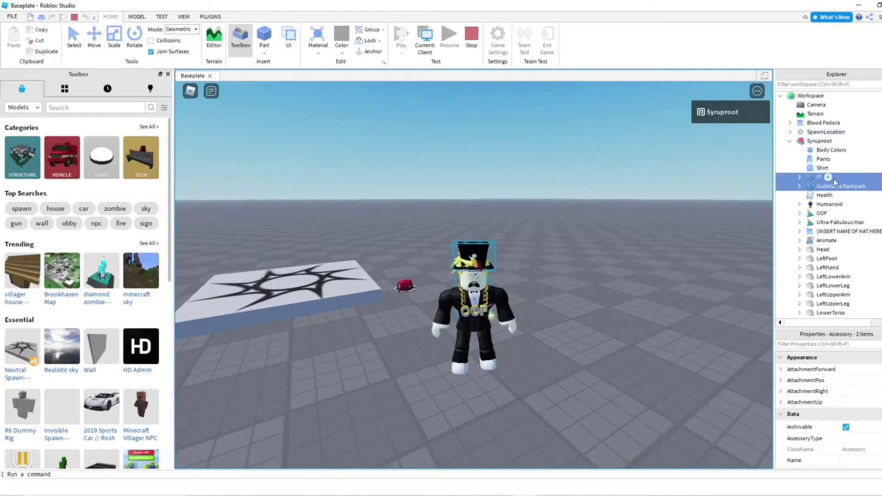
left_click(827, 177)
key("Delete")
left_click(822, 205)
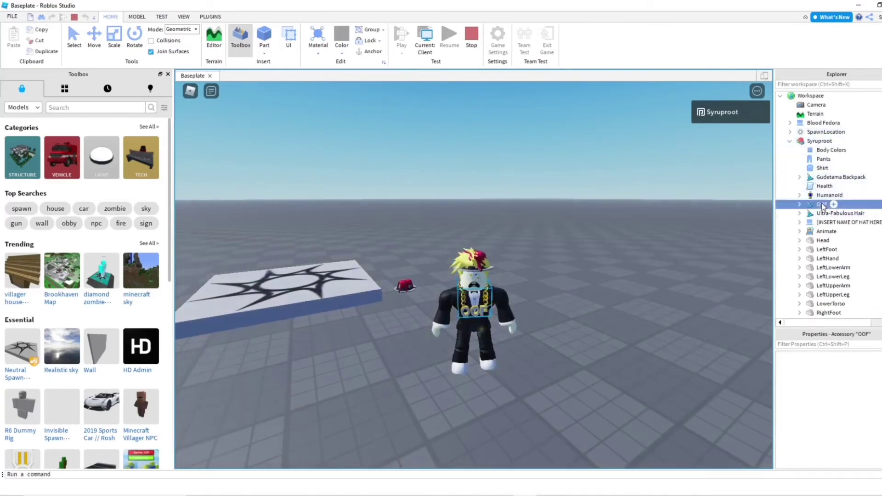
key("Delete")
left_click(822, 205)
key("Delete")
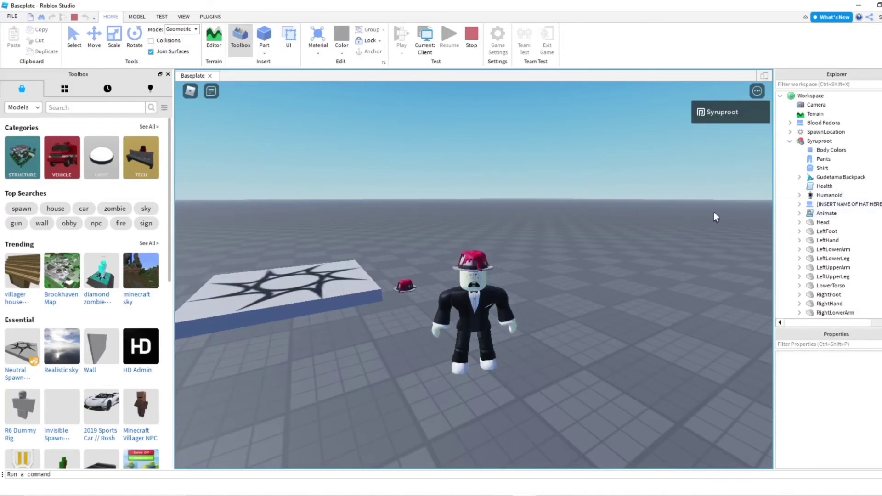
Examine the Blood Fedora on the avatar's head up close and stop the playtest.
scroll(602, 233, "up", 4)
right_click_drag(600, 232, 601, 232)
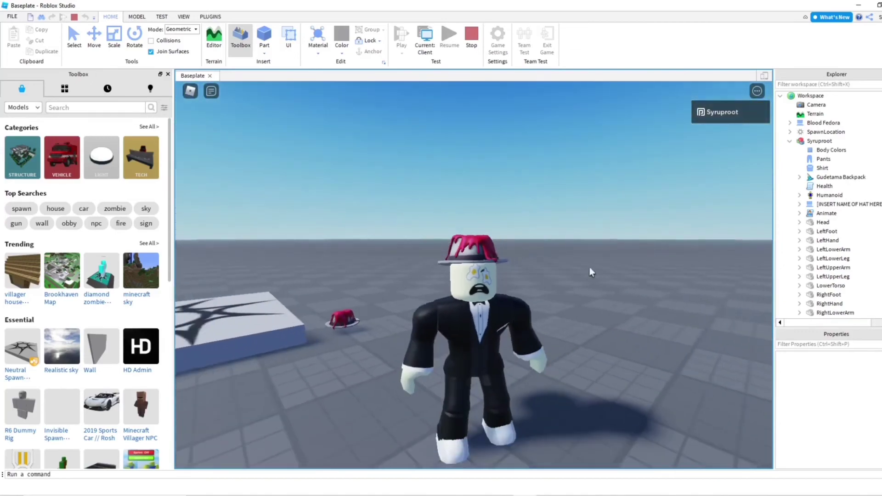
right_click_drag(495, 304, 520, 315)
scroll(520, 315, "up", 1)
left_click(467, 39)
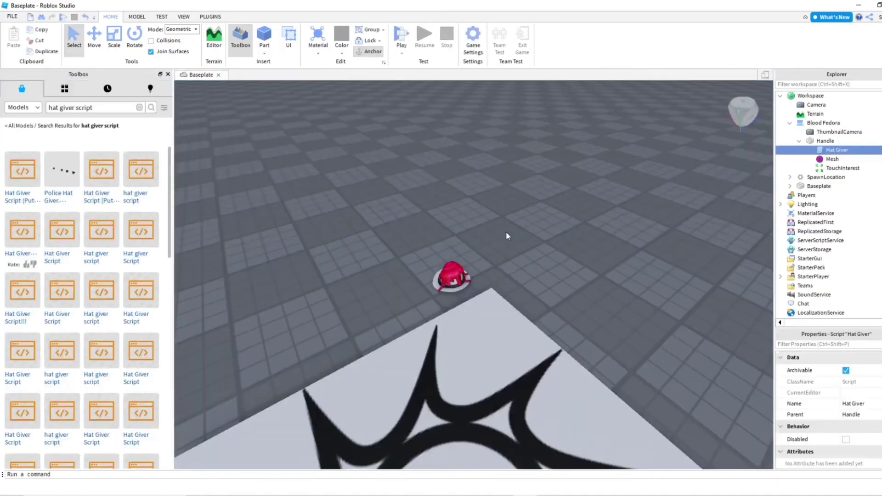
Select the Blood Fedora hat in the Workspace and collapse its contents.
right_click_drag(506, 230, 489, 235)
scroll(489, 236, "up", 2)
left_click(791, 122)
left_click(789, 123)
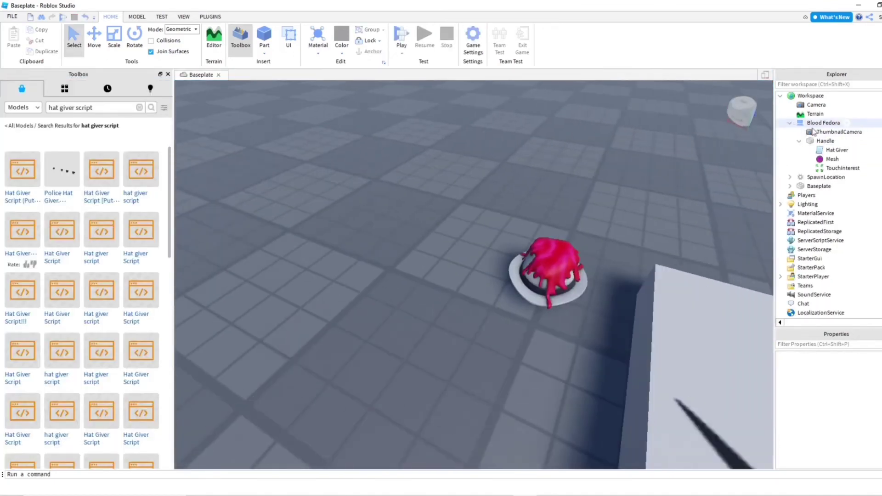
left_click(819, 132)
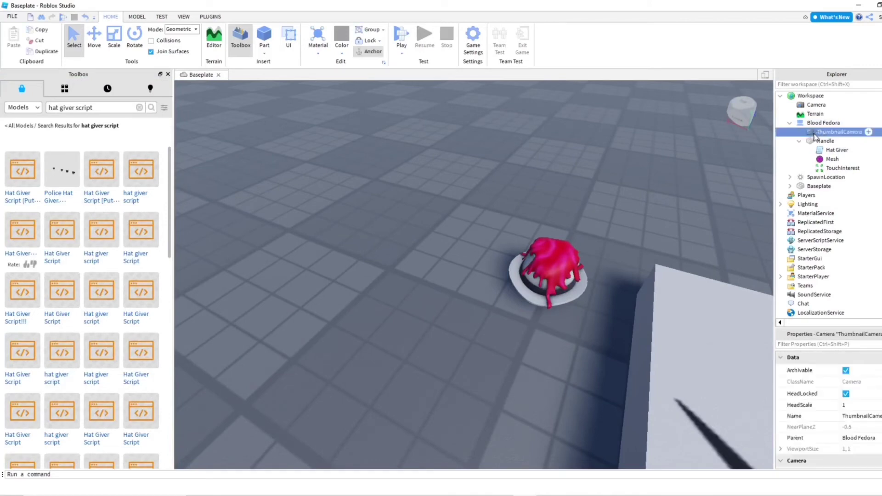
left_click(823, 122)
left_click(790, 123)
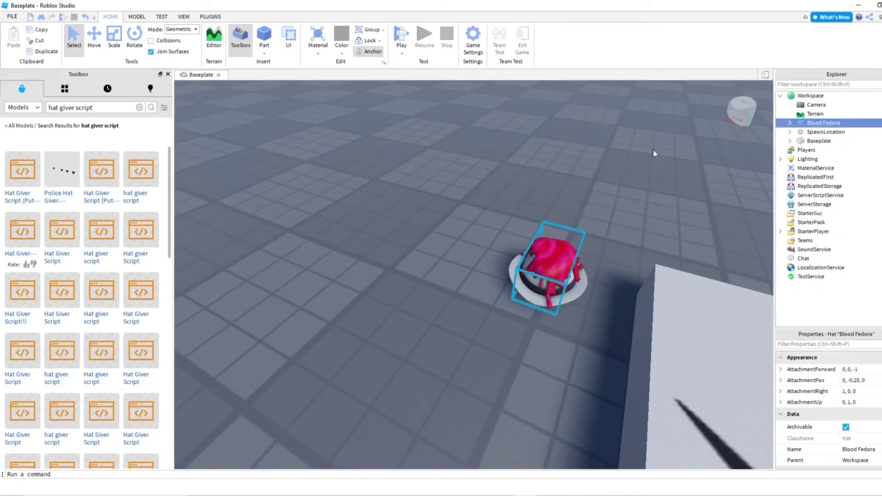
right_click_drag(638, 192, 566, 210)
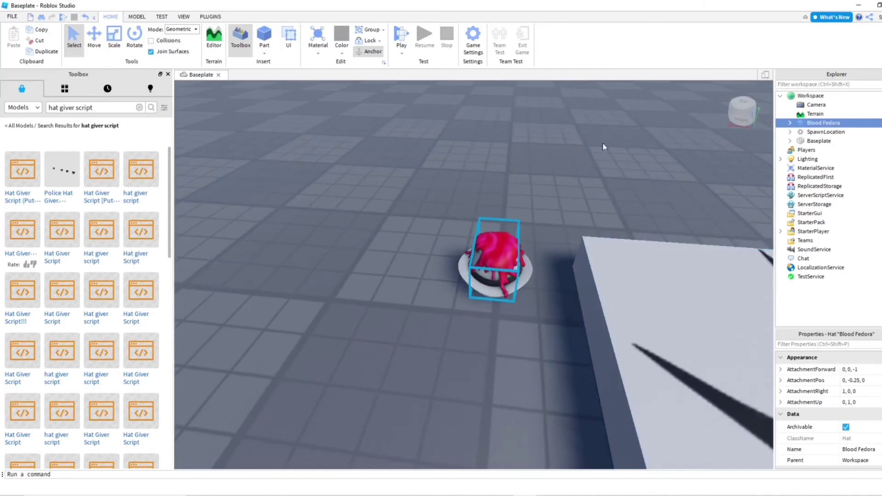
left_click(203, 17)
left_click(184, 16)
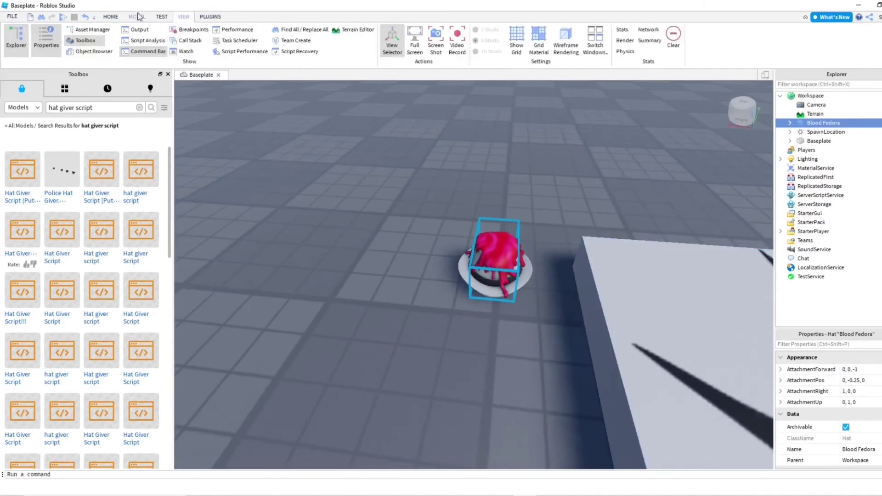
left_click(119, 17)
Start saving Blood Fedora to Roblox with genre Scary and description "Is that ketchup or blood? I hope thats just a crazy amount of ketchup on the fedora!".
right_click(814, 129)
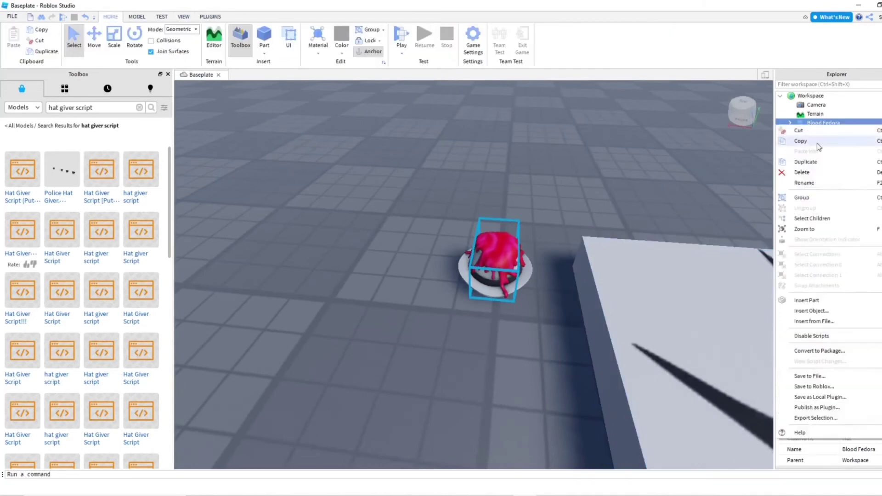
left_click(821, 389)
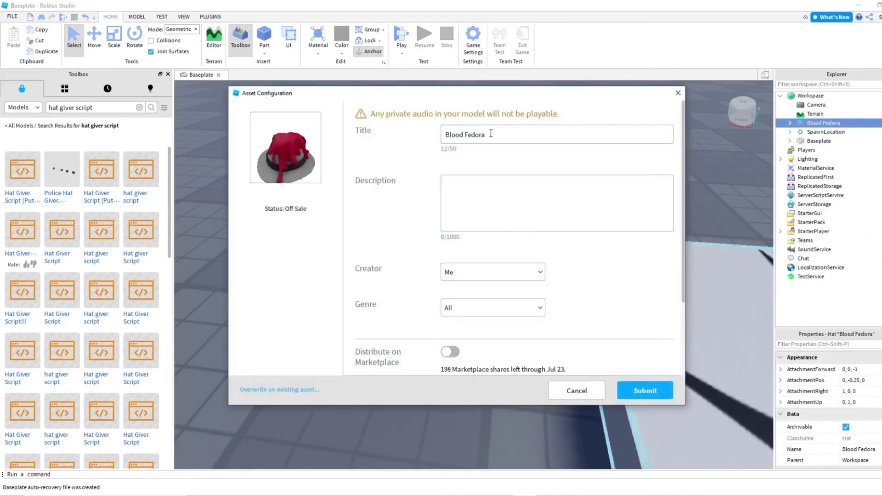
left_click(443, 183)
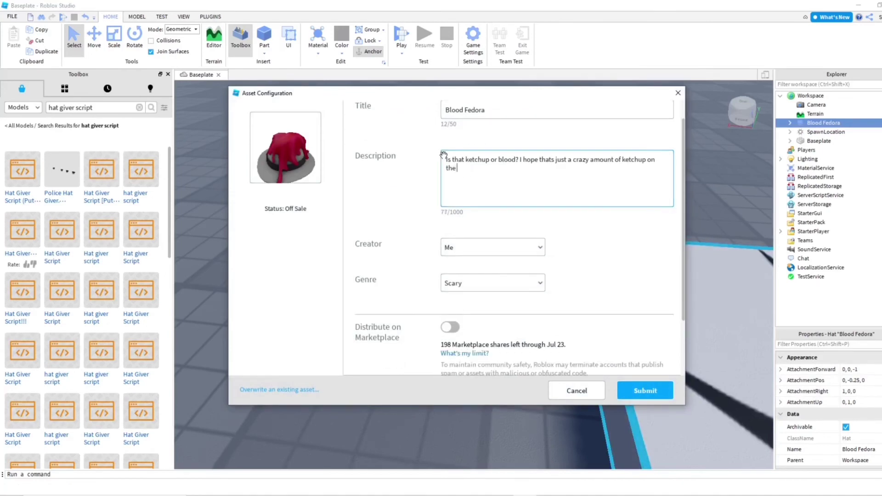
type("fedora!")
Turn on marketplace distribution and comments for the Blood Fedora asset and submit it to Roblox.
scroll(508, 319, "down", 3)
left_click(448, 256)
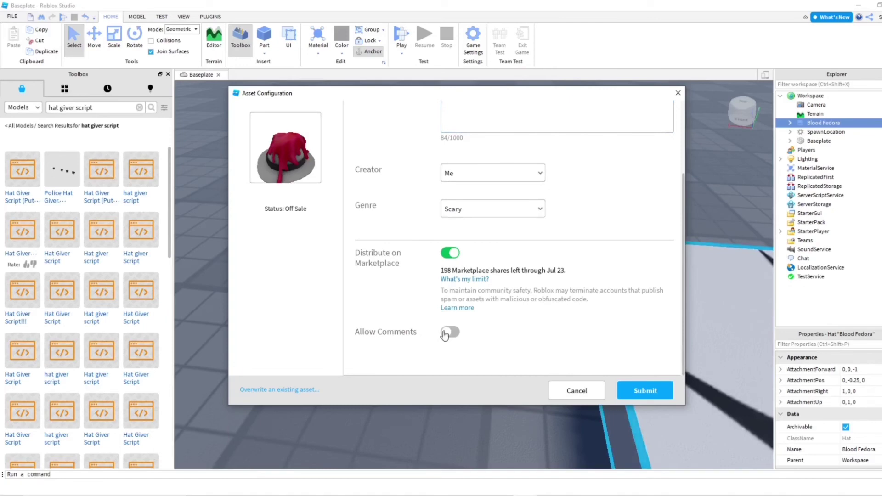
left_click(446, 333)
scroll(590, 325, "up", 5)
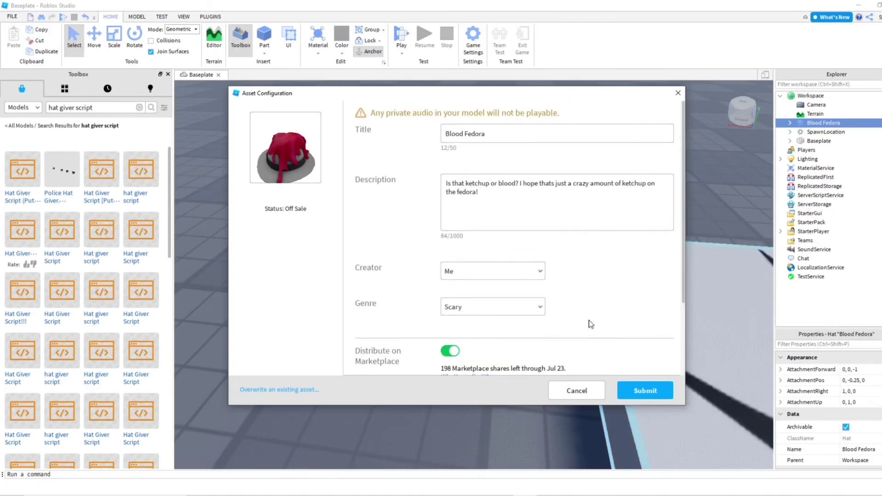
left_click(654, 393)
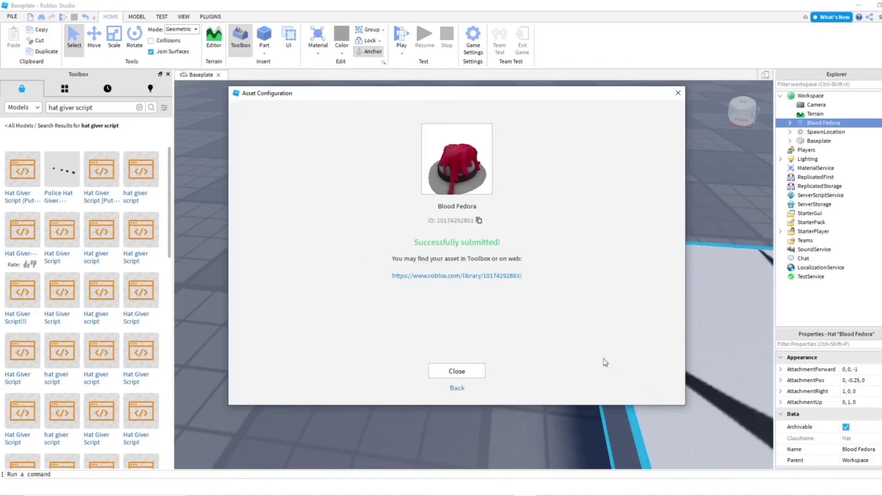
left_click(464, 370)
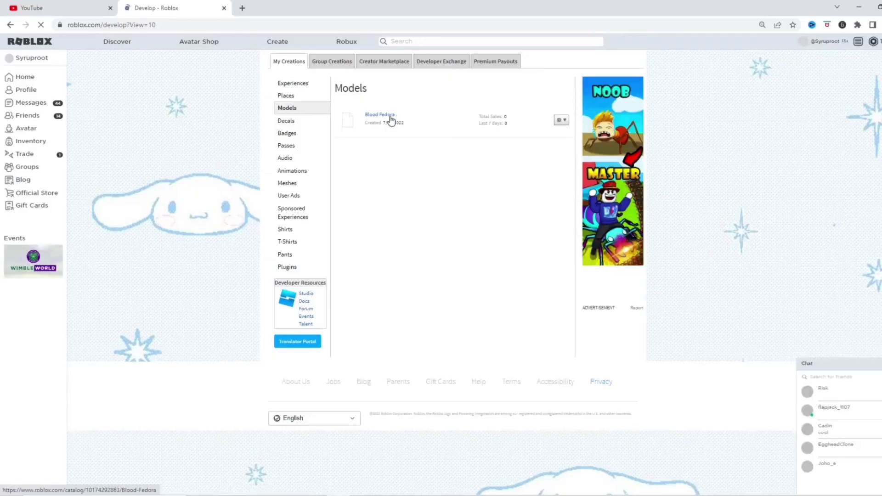
Switch to the Roblox website in the browser and open the Blood Fedora's page from the created models.
left_click(379, 115)
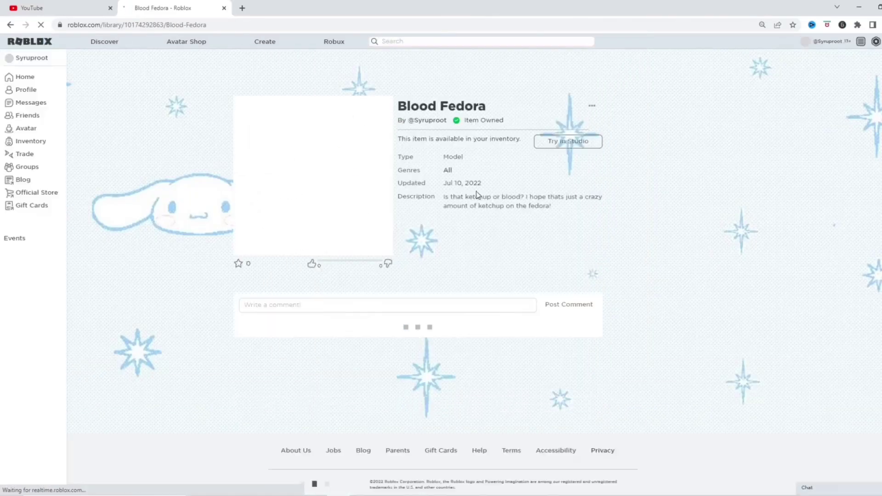